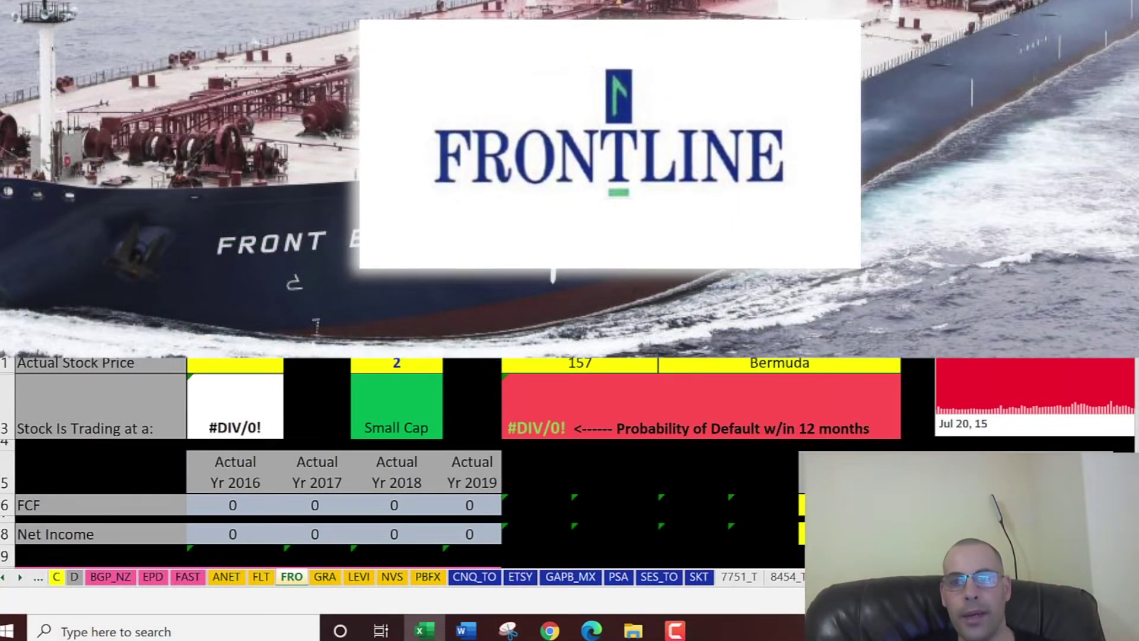
Leave the FRO DCF sheet for Frontline's Yahoo Finance quote summary page
mouse_move(393, 533)
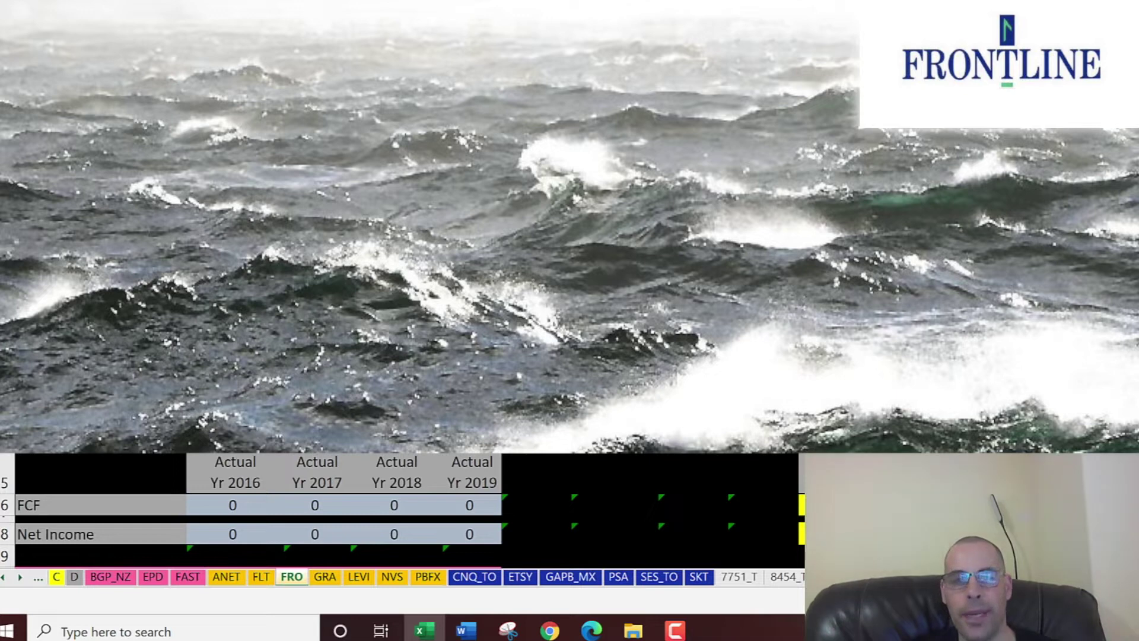
key("alt+Tab")
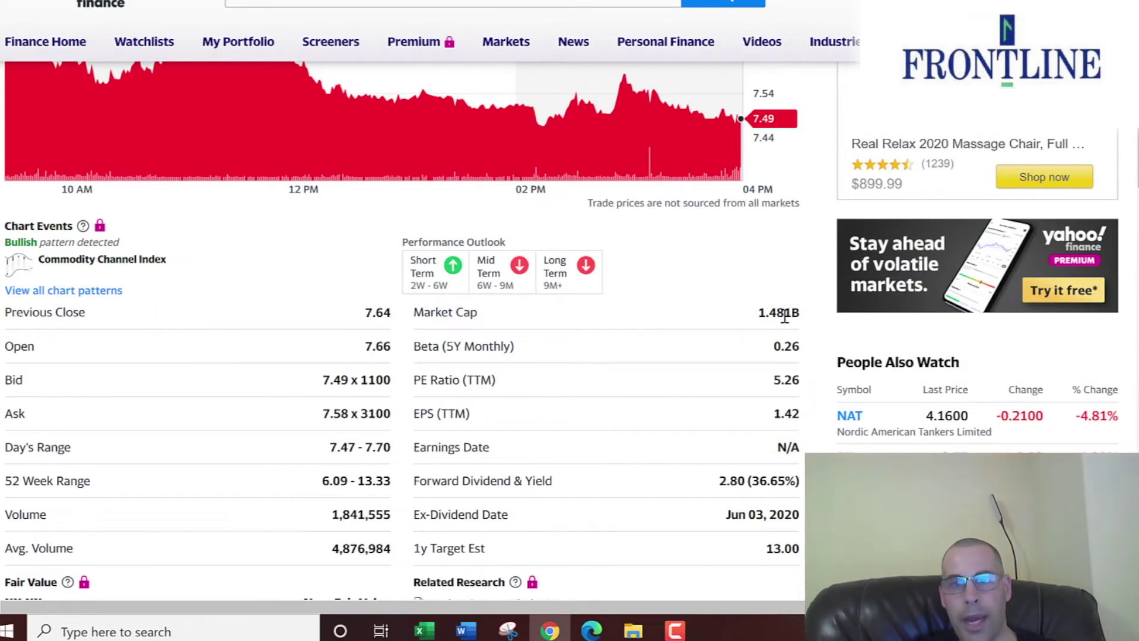
Enter Yahoo Finance's 1.481B market cap as 1.48 in Market Cap cell D11
double_click(784, 314)
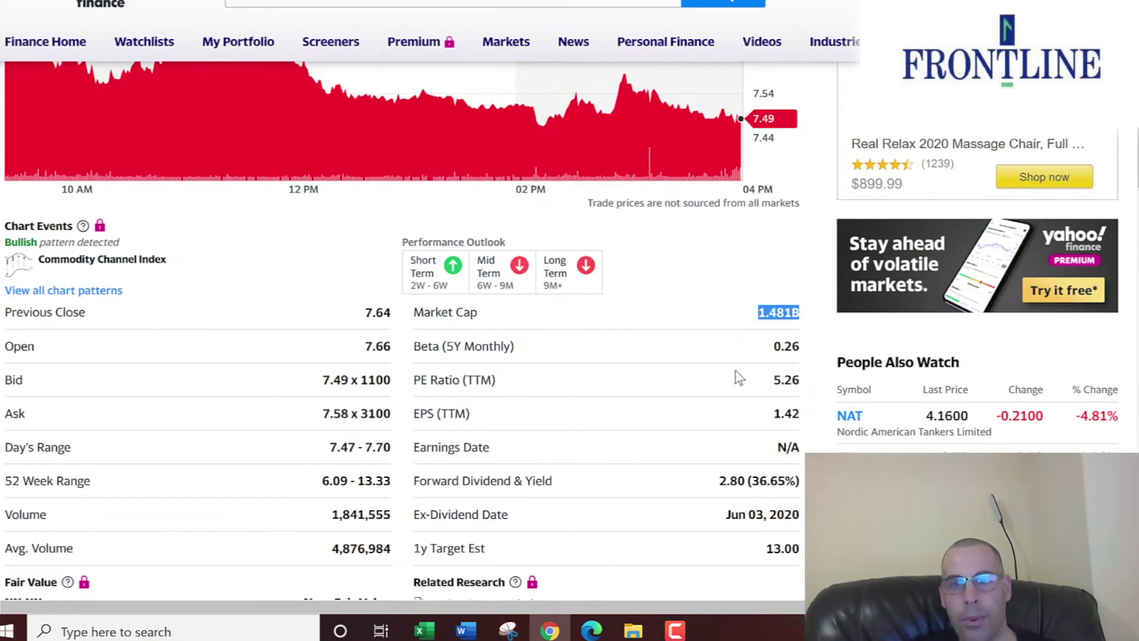
key("alt+Tab")
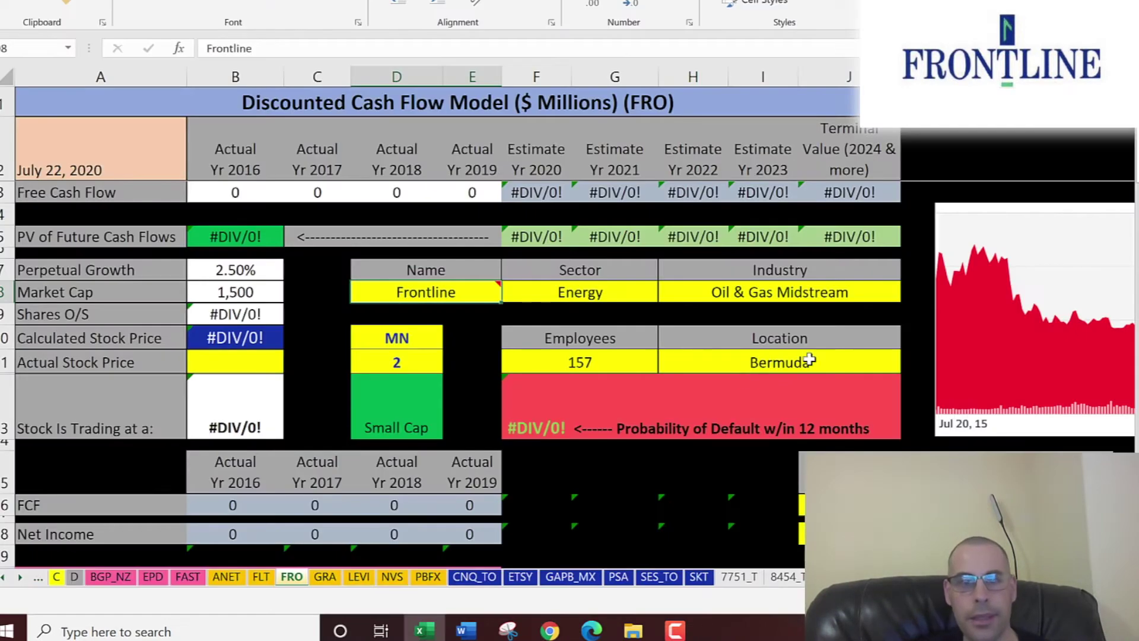
left_click(408, 359)
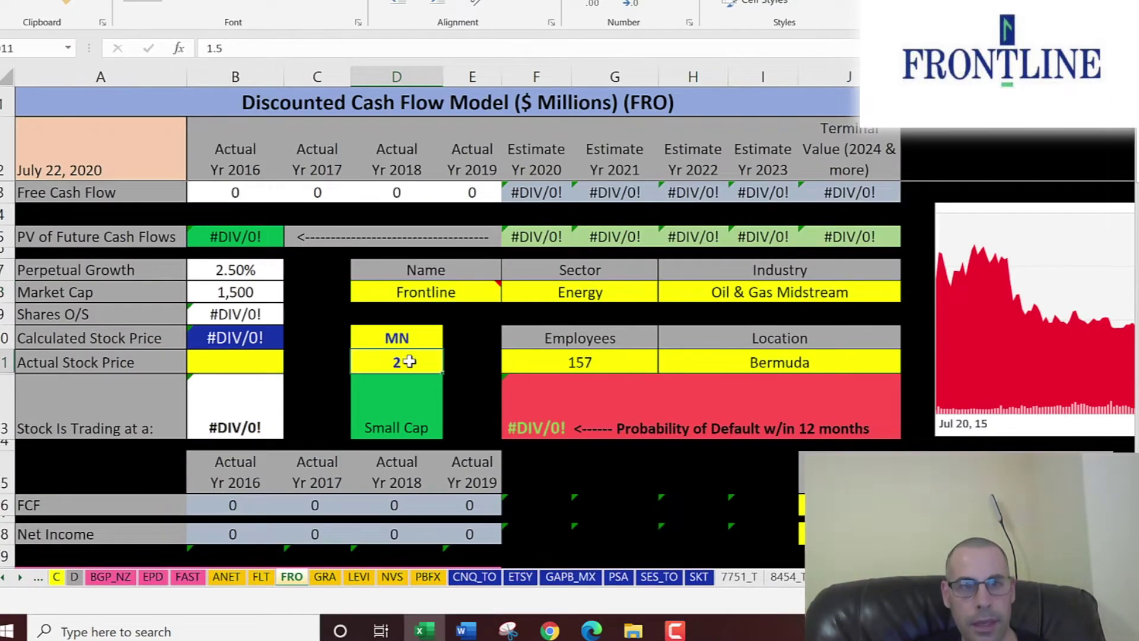
type("1.48")
key("Return")
Enter Frontline's 7.49 share price as the Actual Stock Price in B11
key("alt+Tab")
scroll(277, 320, "up", 4)
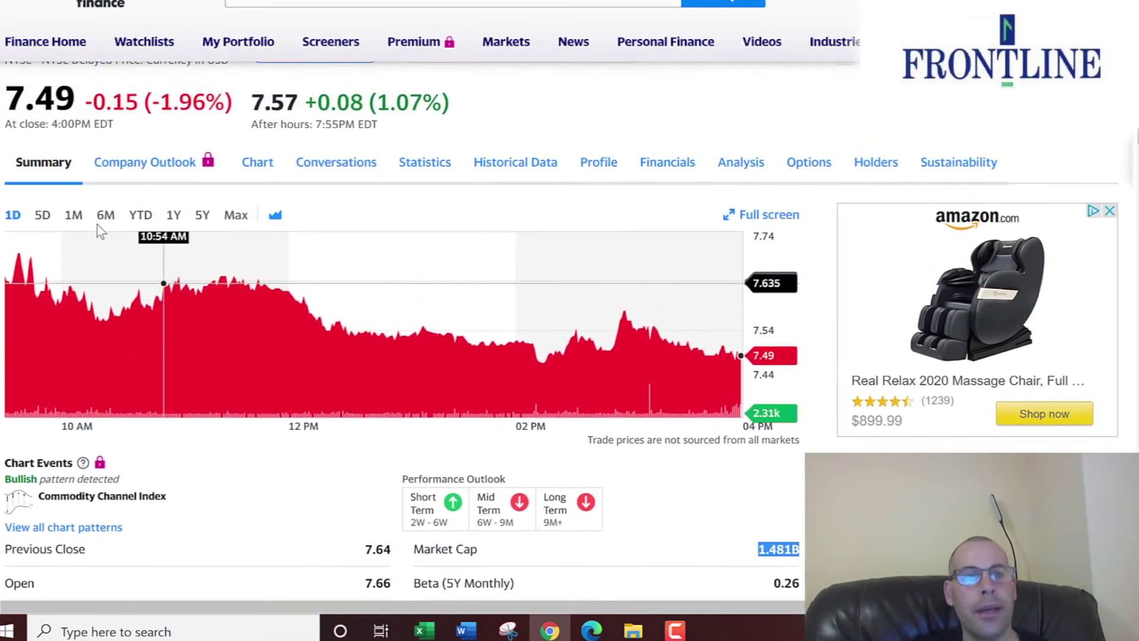
scroll(101, 231, "up", 1)
double_click(24, 125)
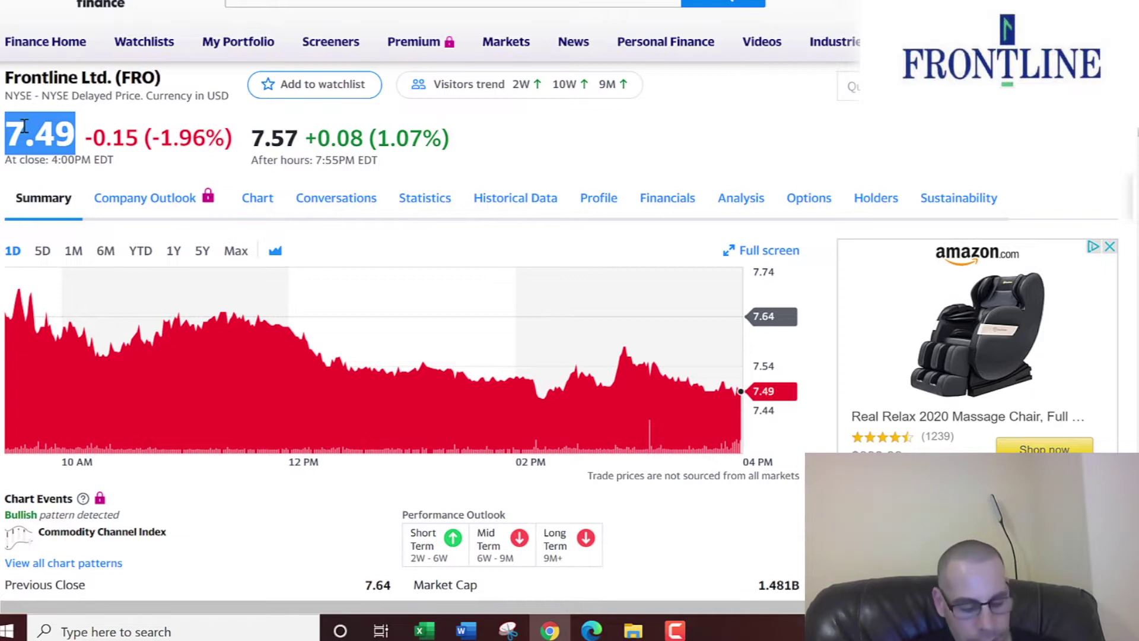
key("alt+Tab")
key("BackSpace")
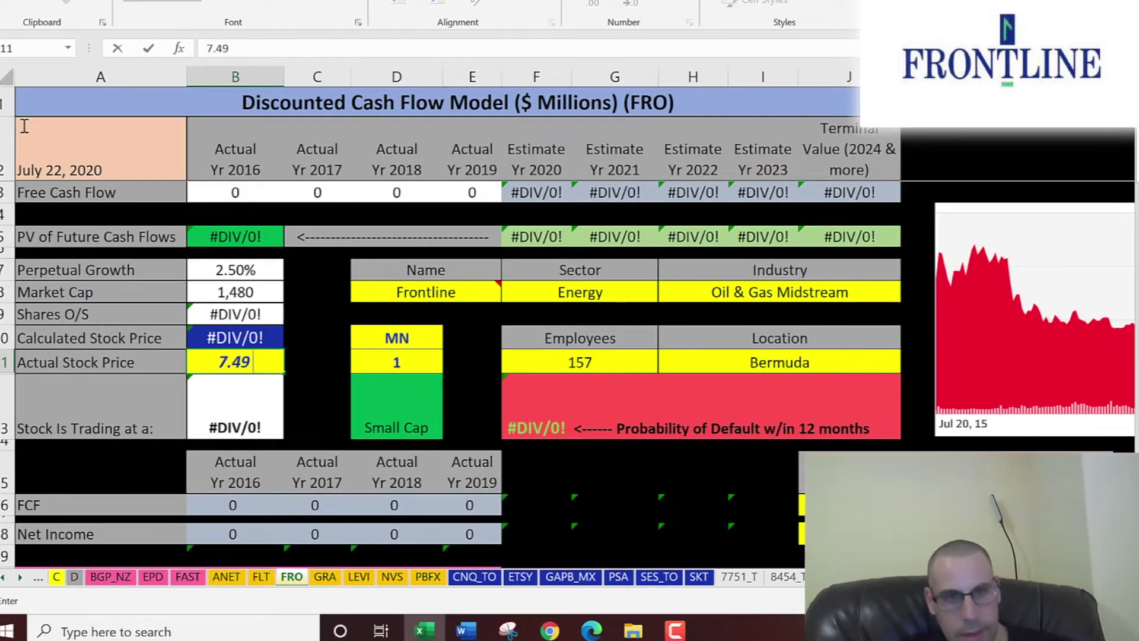
key("Return")
key("Return")
key("Return")
key("Return")
key("Return")
key("Return")
key("Return")
key("Return")
key("Return")
key("Return")
key("Return")
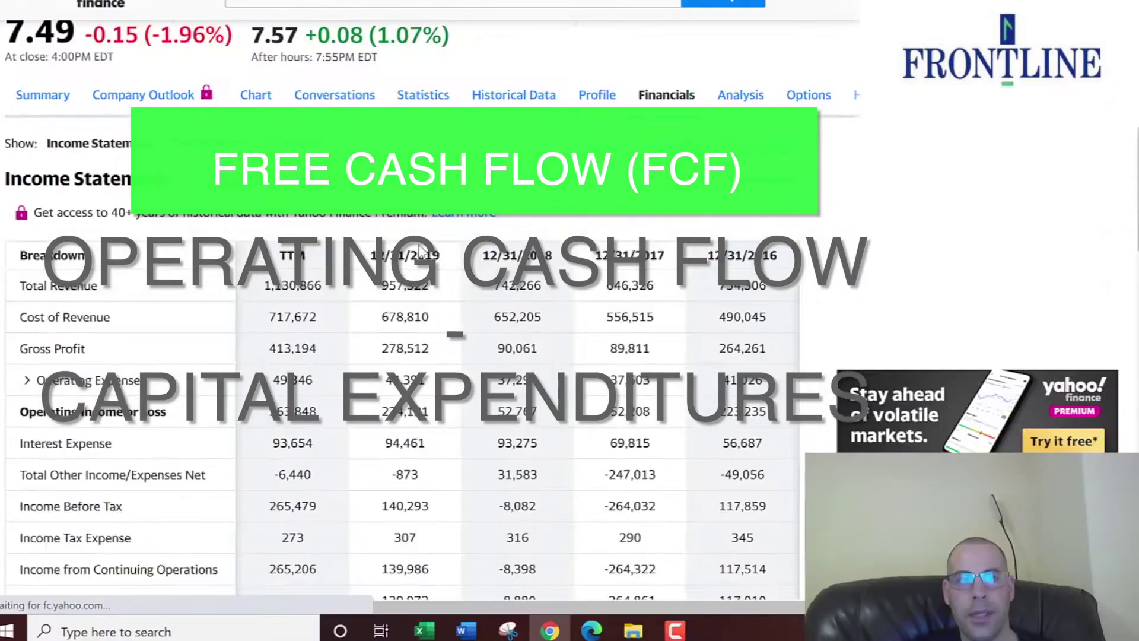
Paste Frontline's 2016–2019 free cash flow figures as text into the FCF input row
scroll(309, 342, "up", 3)
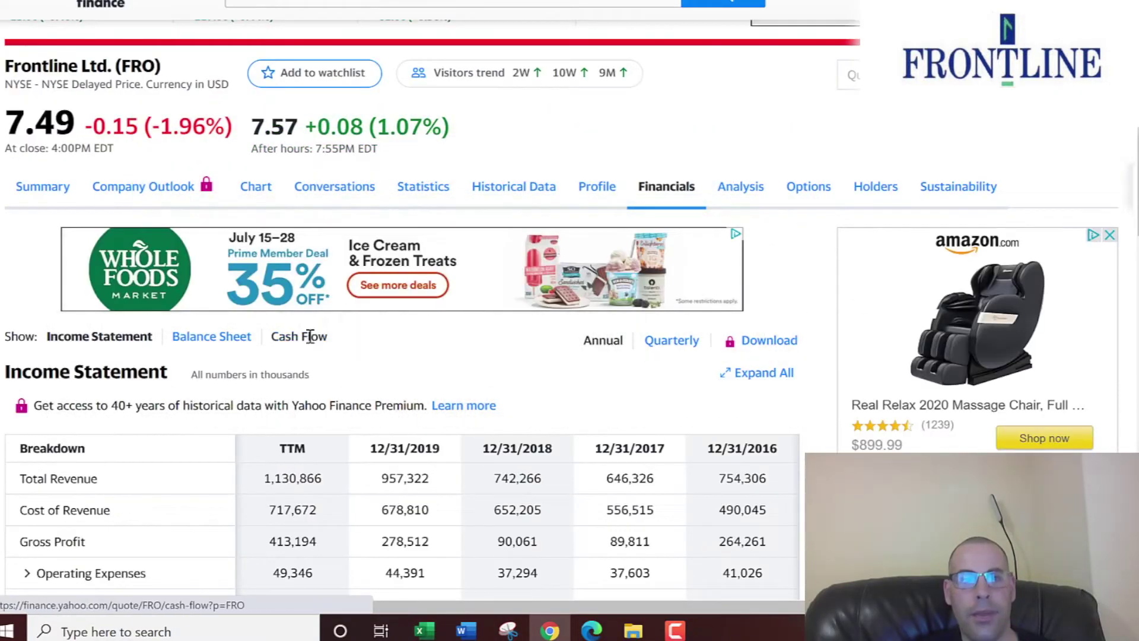
left_click(309, 337)
scroll(483, 287, "down", 5)
left_click_drag(376, 338, 768, 337)
right_click(765, 332)
left_click(783, 338)
key("alt+Tab")
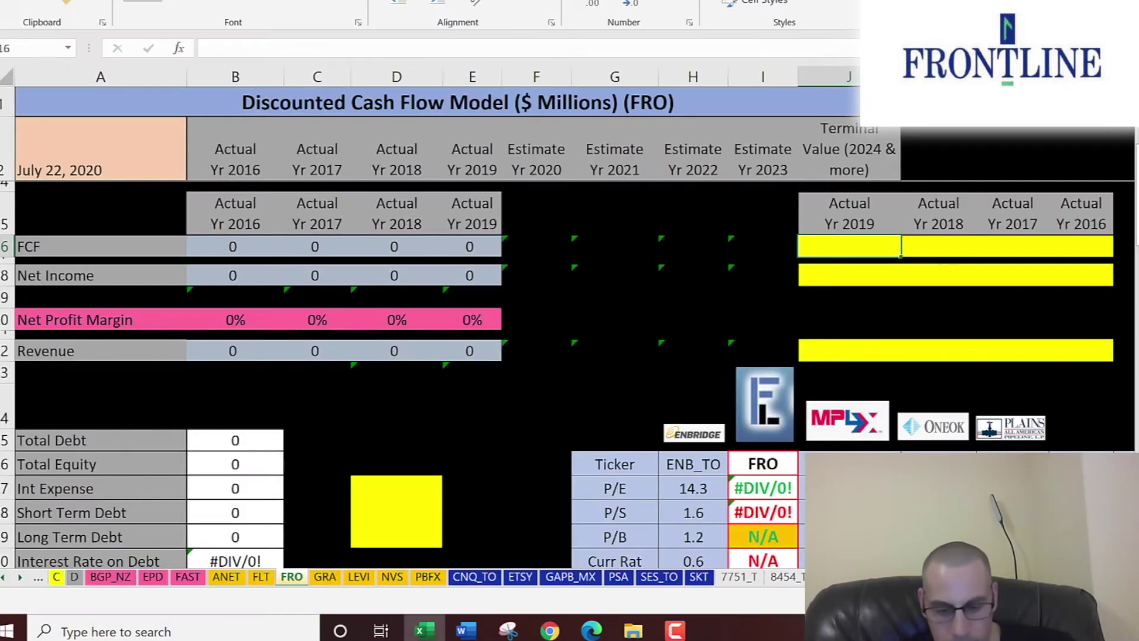
key("ctrl+alt+v")
key("Return")
key("Return")
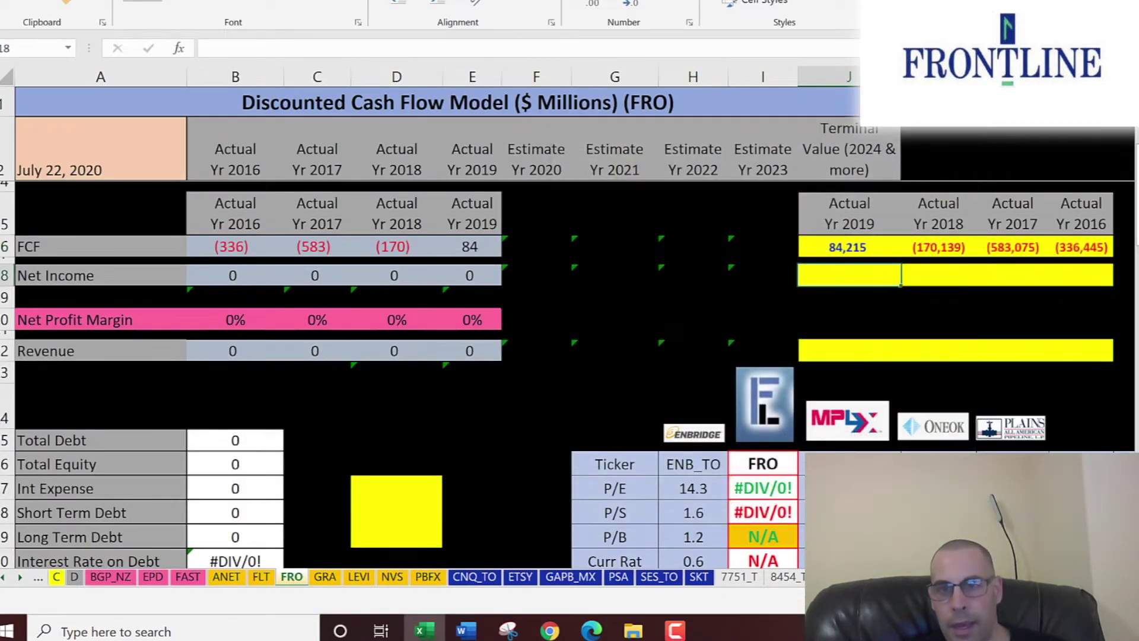
Paste the 2016–2019 net income figures from the income statement as text into row 18
key("alt+Tab")
scroll(473, 262, "up", 2)
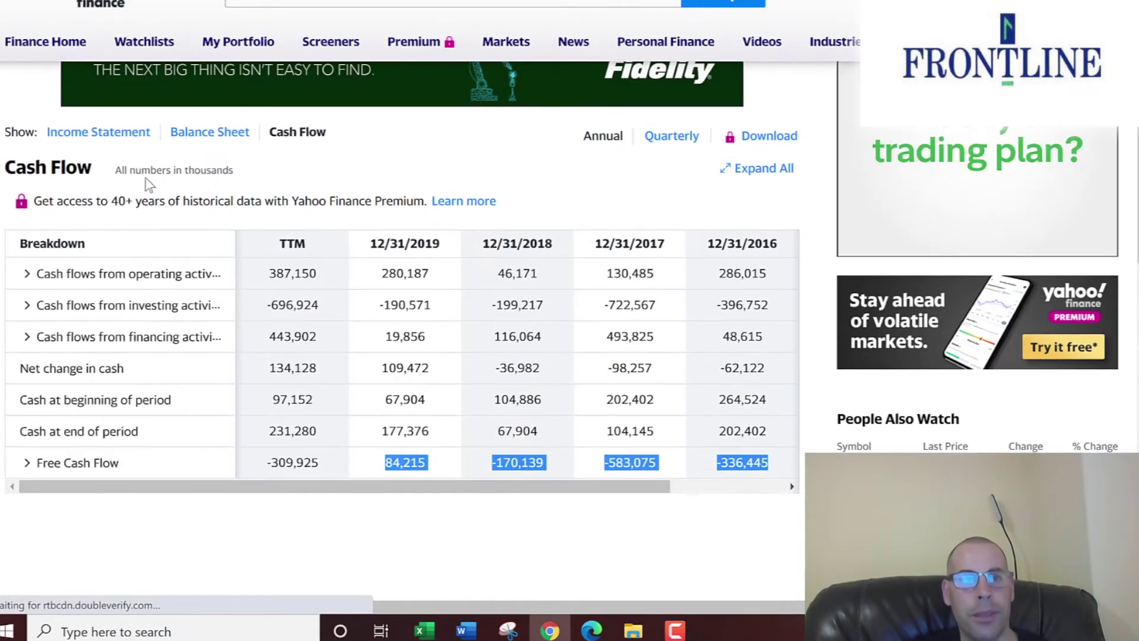
left_click(81, 138)
scroll(382, 287, "down", 4)
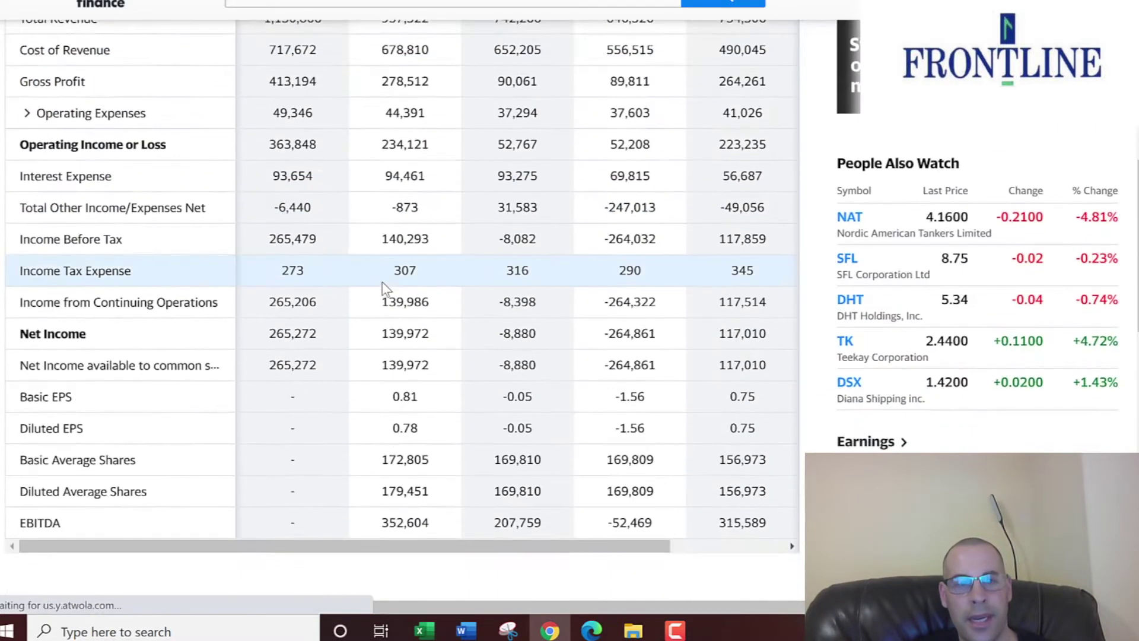
left_click_drag(380, 335, 768, 342)
key("alt+Tab")
key("shift+F10")
key("s")
key("Down")
key("Return")
key("Down")
key("Down")
key("Down")
Paste the 2016–2019 Total Revenue figures as text into the yellow revenue row
key("alt+Tab")
scroll(666, 304, "up", 3)
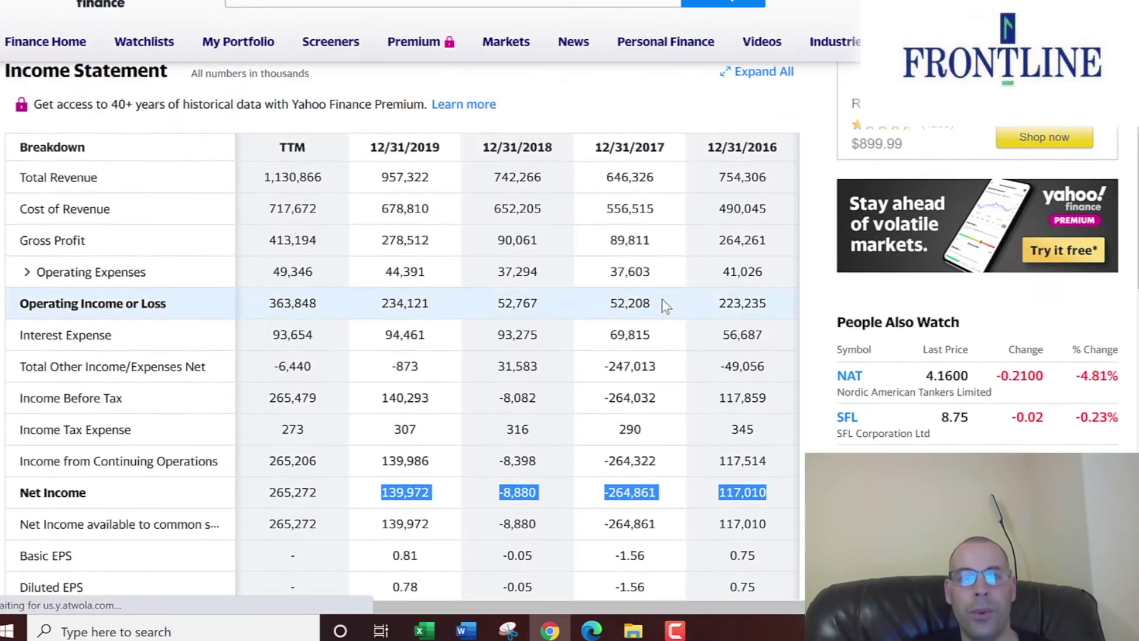
left_click_drag(379, 222, 759, 220)
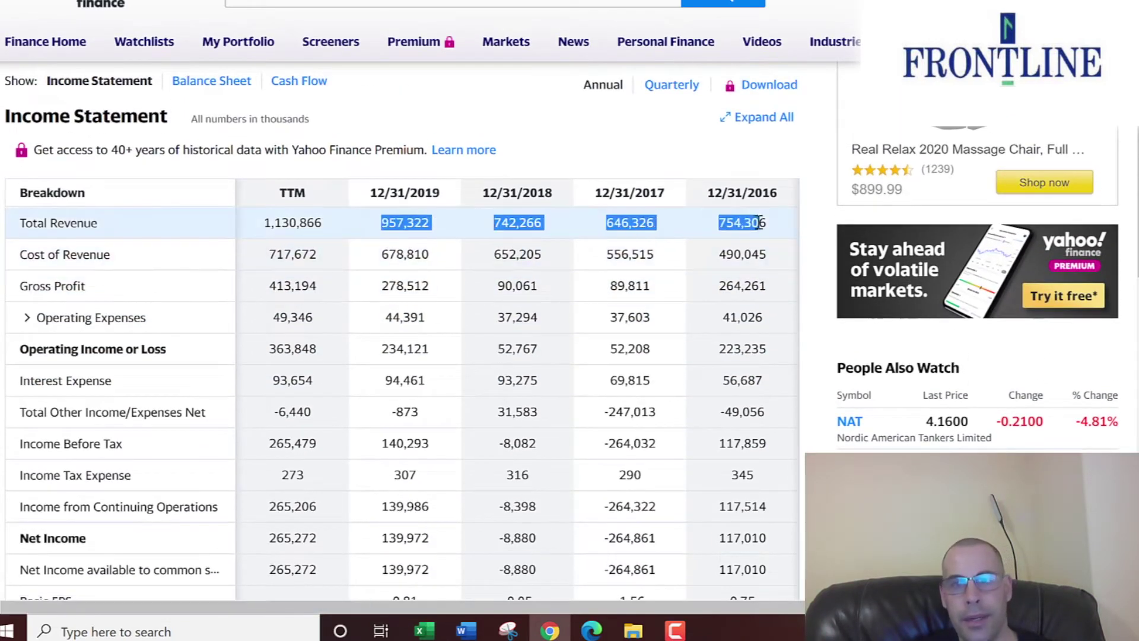
key("ctrl+c")
key("alt+Tab")
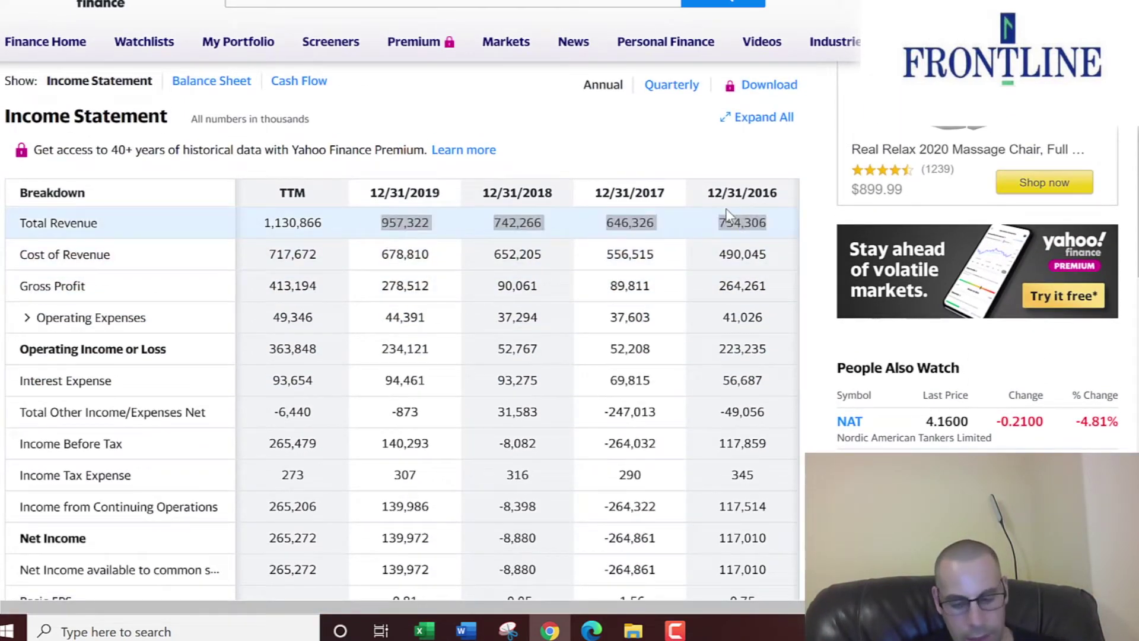
key("shift+F10")
key("s")
key("Return")
key("Left")
key("Left")
key("Left")
key("Left")
key("Left")
key("Left")
key("Left")
key("Left")
key("Left")
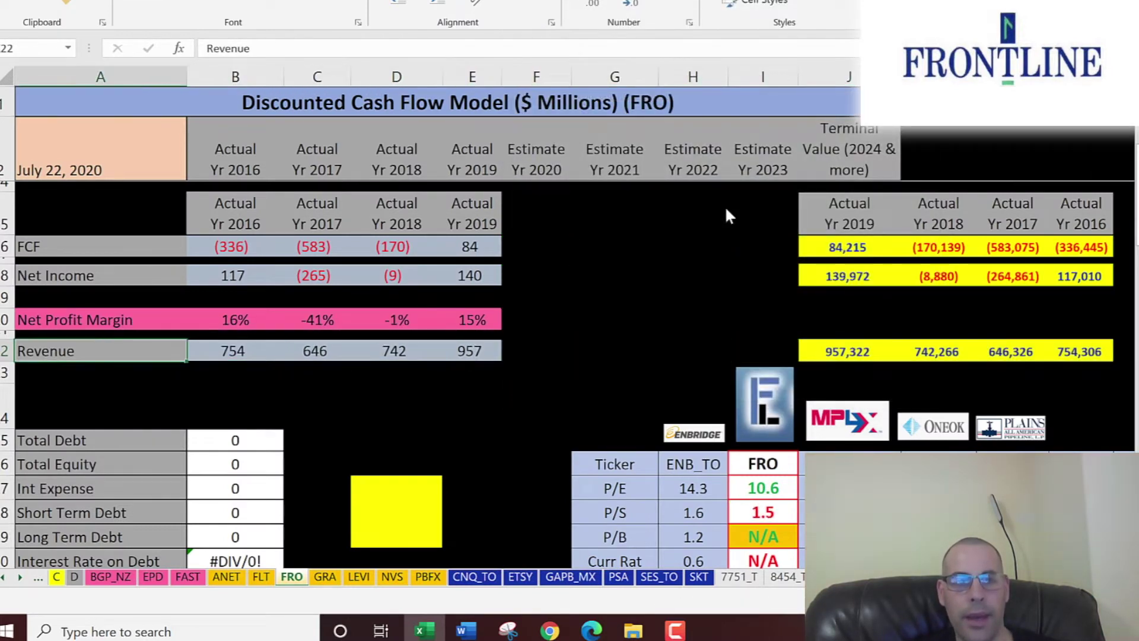
Check the FCF, net income and revenue formulas in B16, C18 and C22
key("Up")
key("Up")
key("Up")
key("Up")
key("Up")
key("Right")
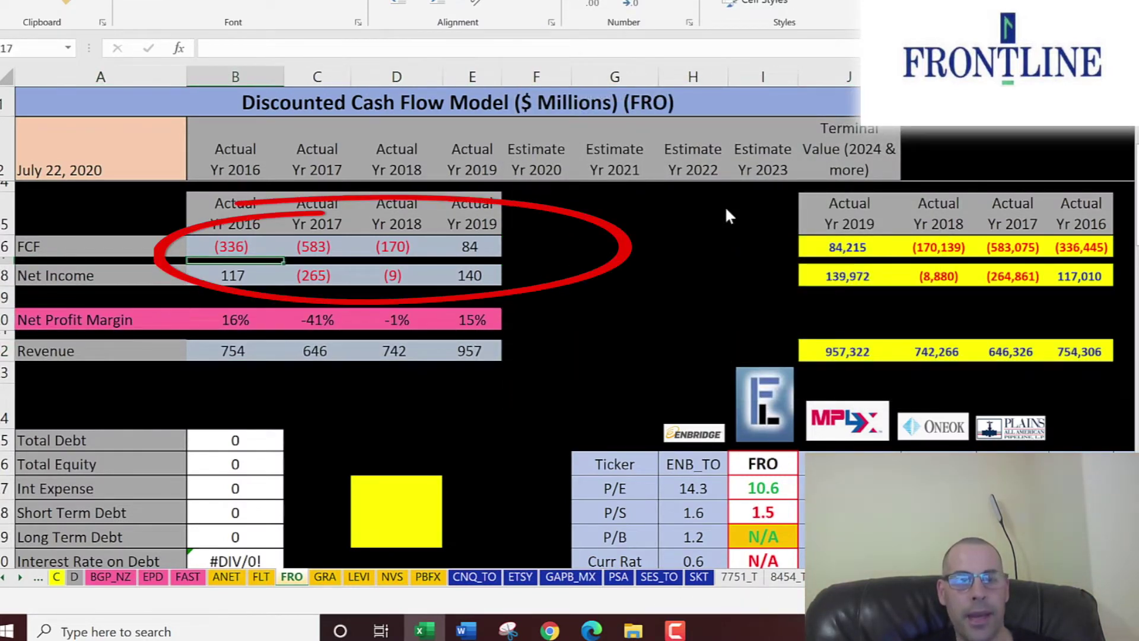
key("Up")
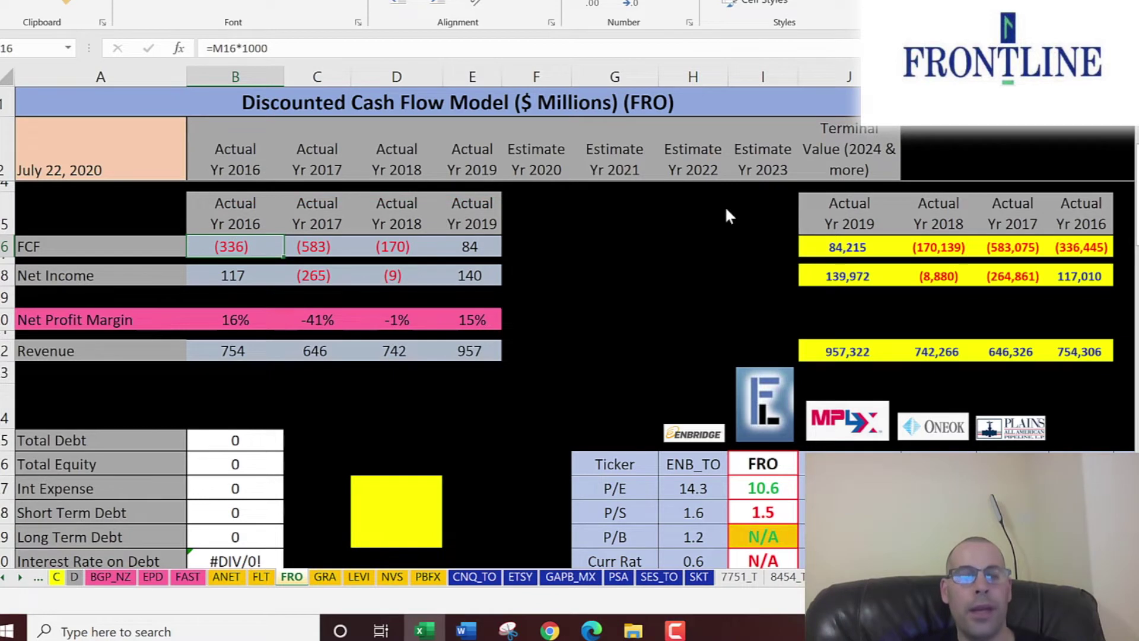
key("Down")
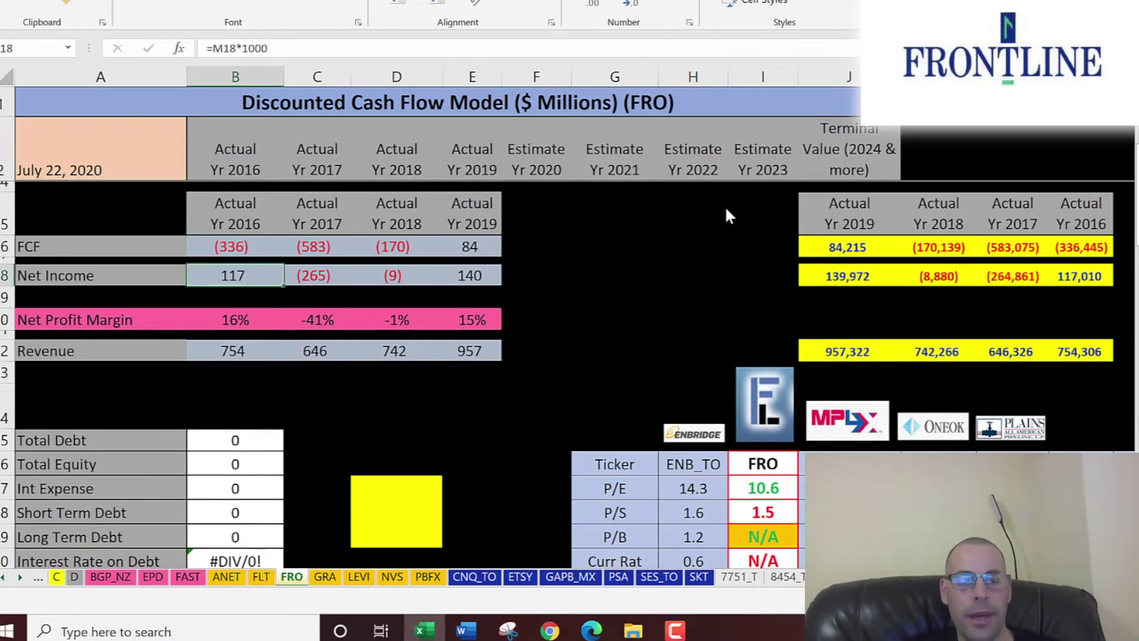
key("Right")
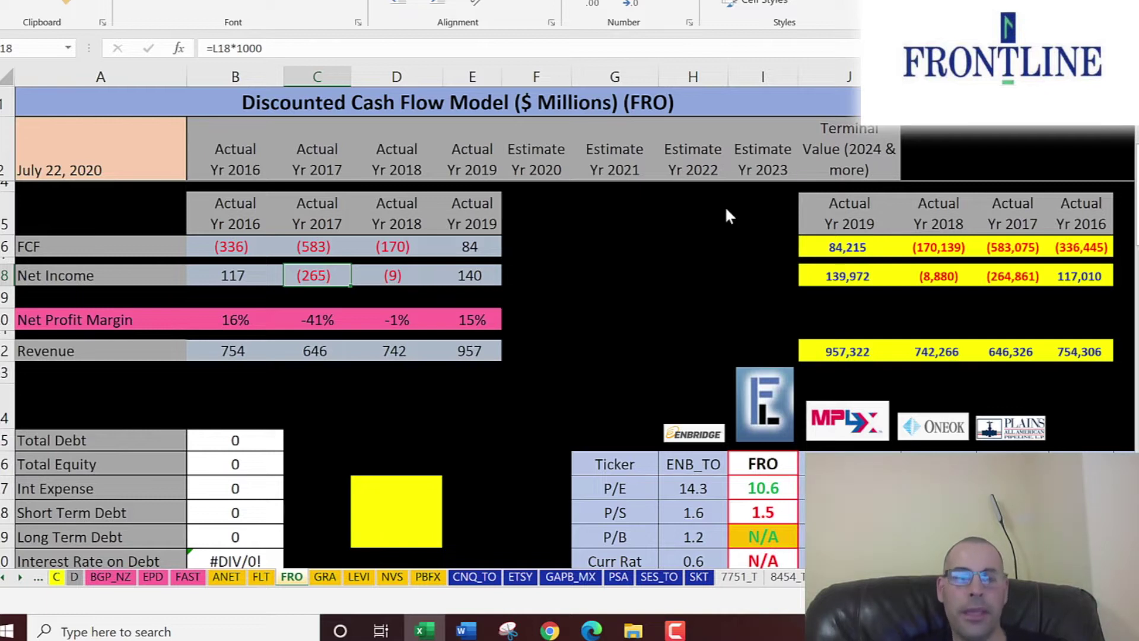
key("Down")
key("Down")
key("Down")
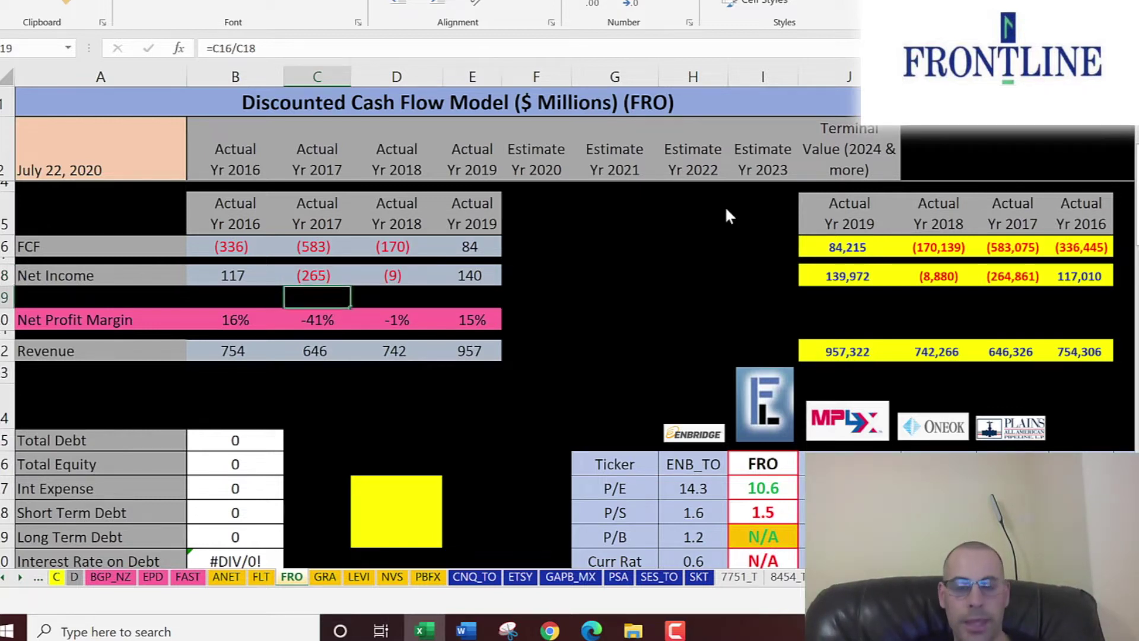
Move down to the P/E ratio box in column D, then return to Yahoo's income statement
key("Down")
key("Down")
key("Down")
key("Down")
key("Right")
key("Down")
key("Down")
key("Down")
key("Down")
key("Down")
key("Down")
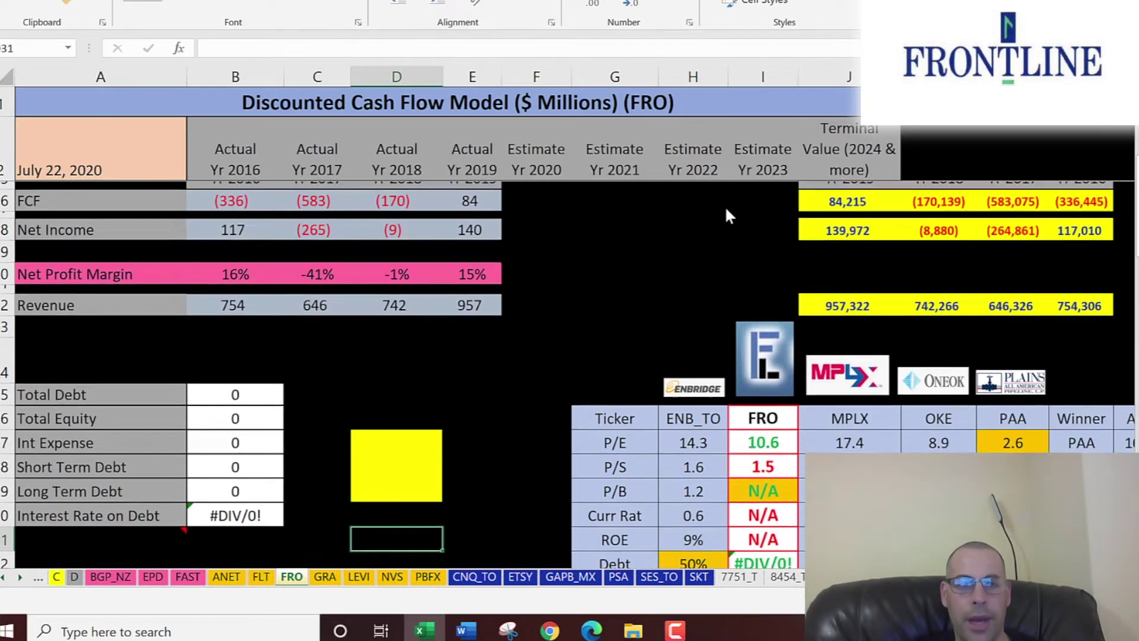
key("Up")
key("Up")
key("Up")
key("Up")
key("Up")
key("Up")
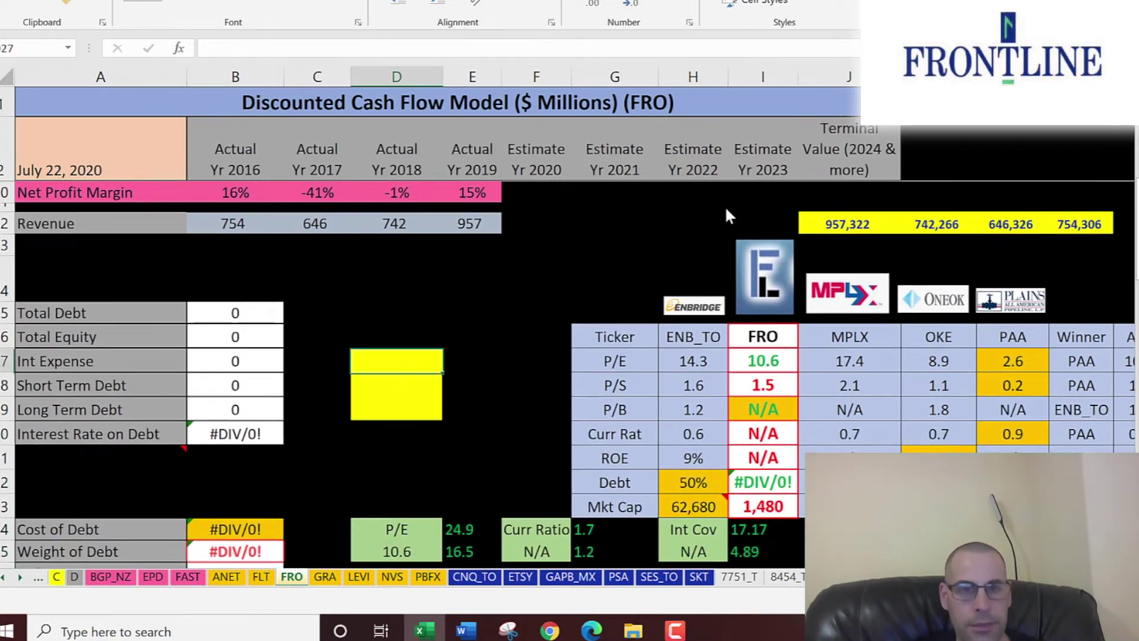
key("alt+Tab")
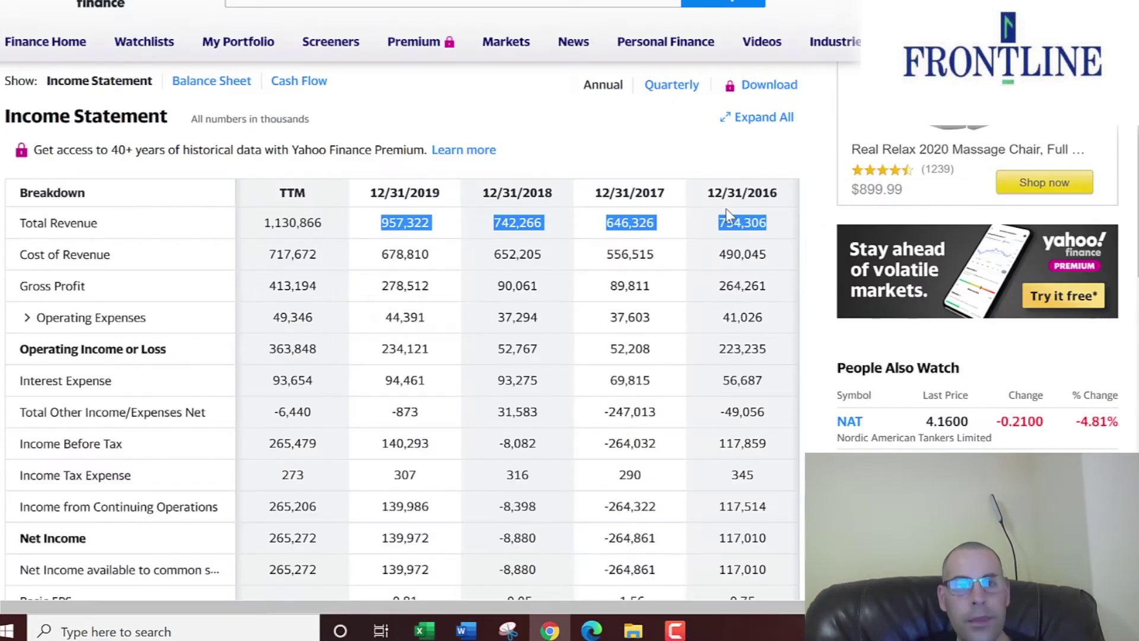
Copy the 2019 interest expense of 94,461 into the model
double_click(407, 380)
key("ctrl+c")
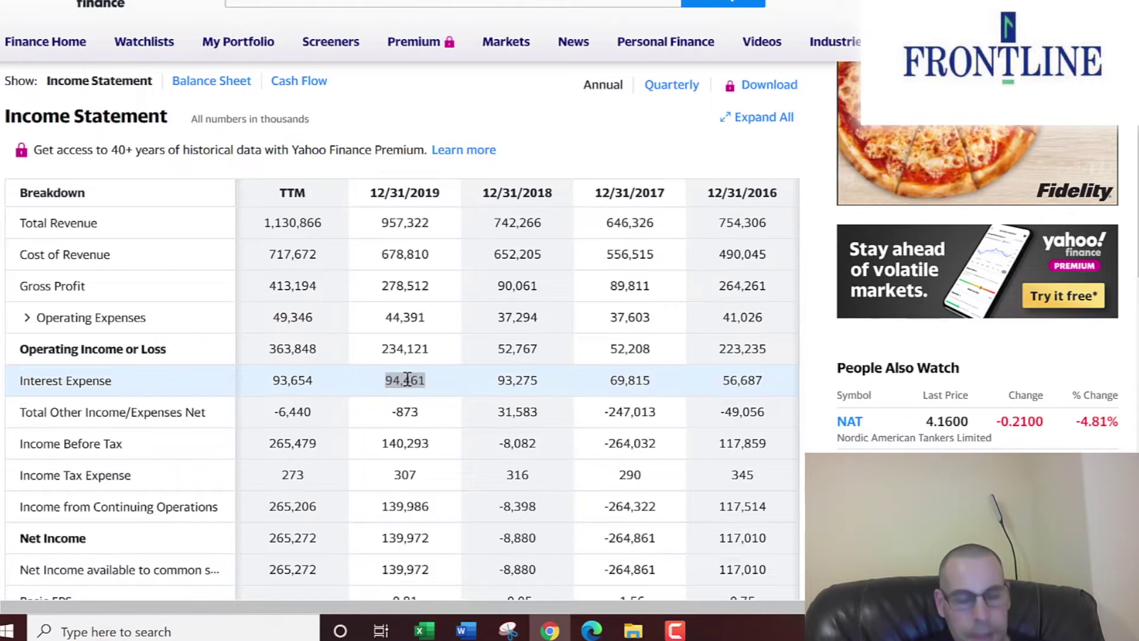
key("alt+Tab")
key("ctrl+v")
key("alt+Tab")
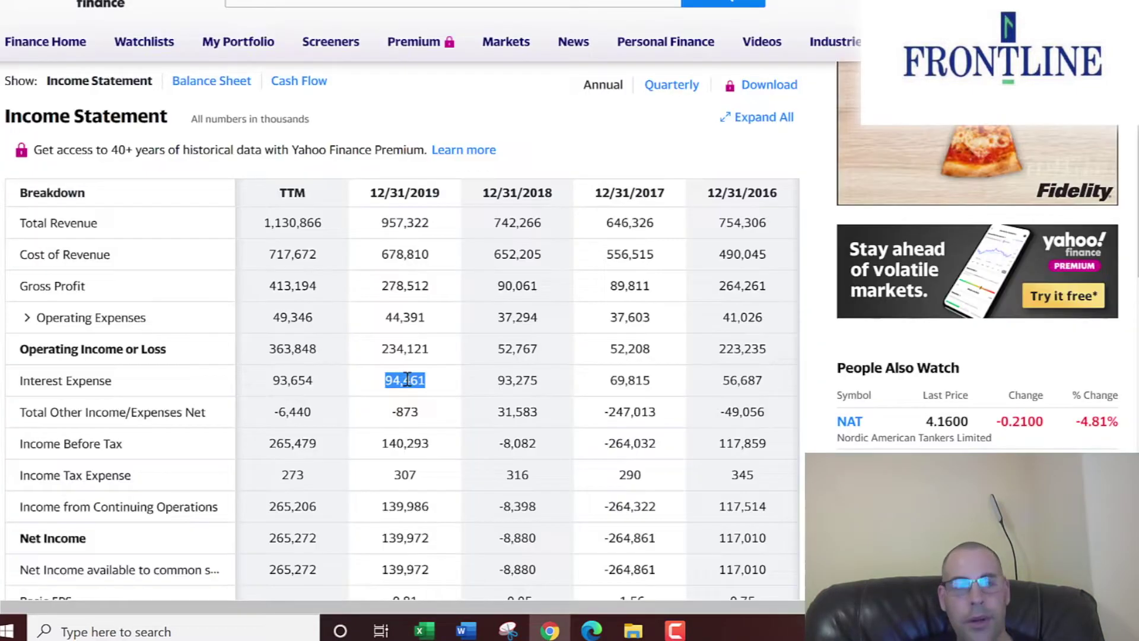
Expand the balance-sheet liabilities and paste 2019 current debt 438,962 into Short Term Debt
left_click(182, 188)
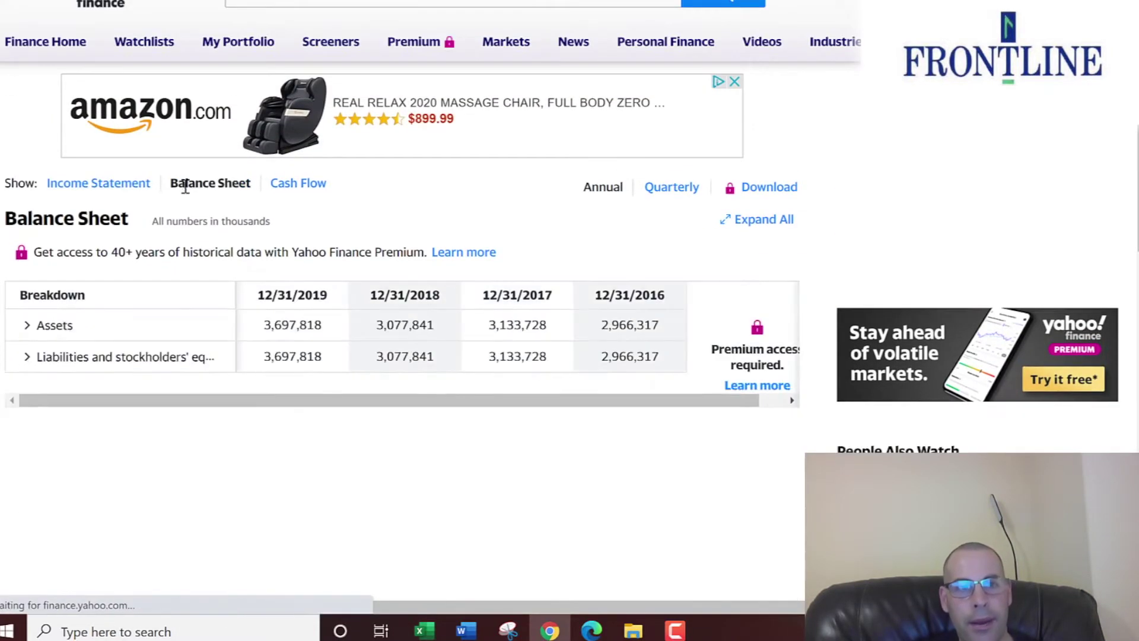
scroll(181, 193, "down", 3)
left_click(28, 187)
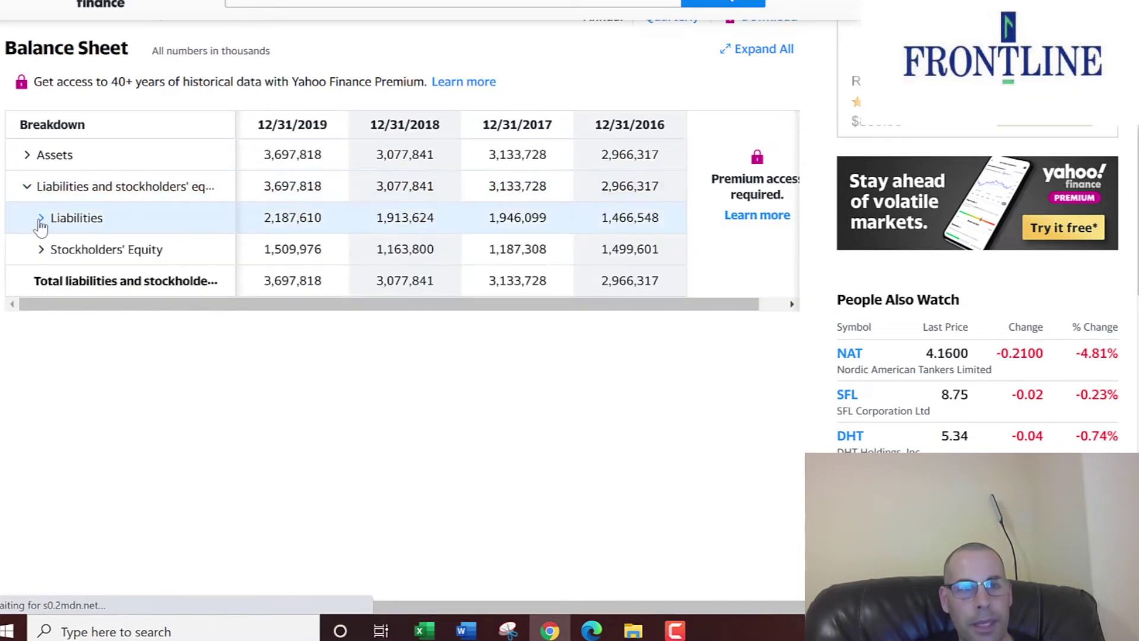
left_click(40, 218)
left_click(54, 281)
left_click(54, 257)
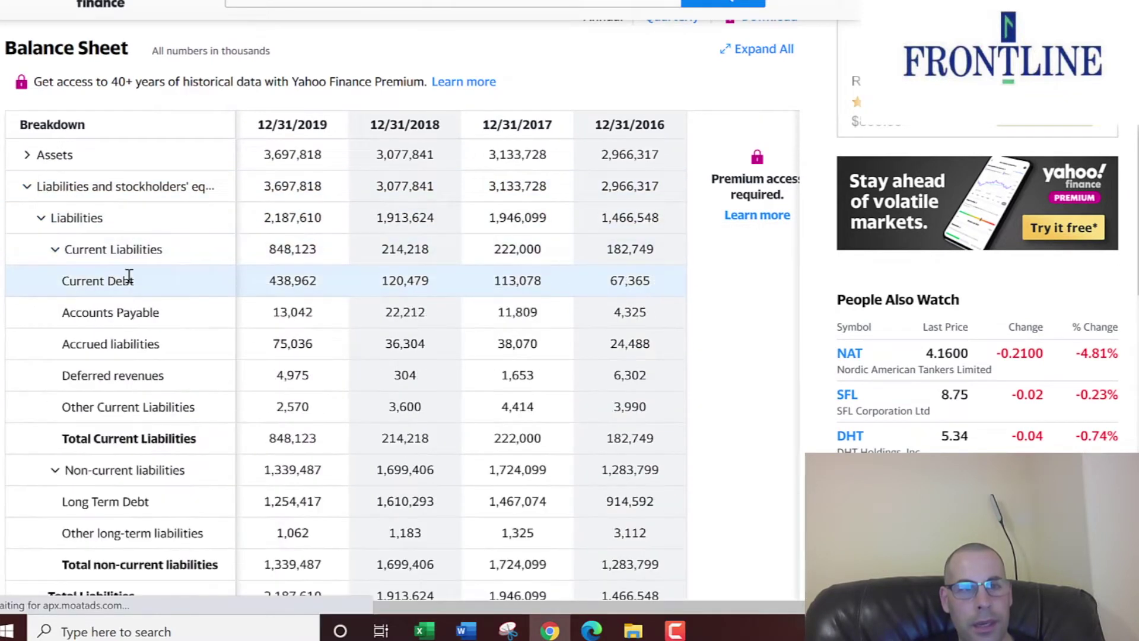
double_click(274, 290)
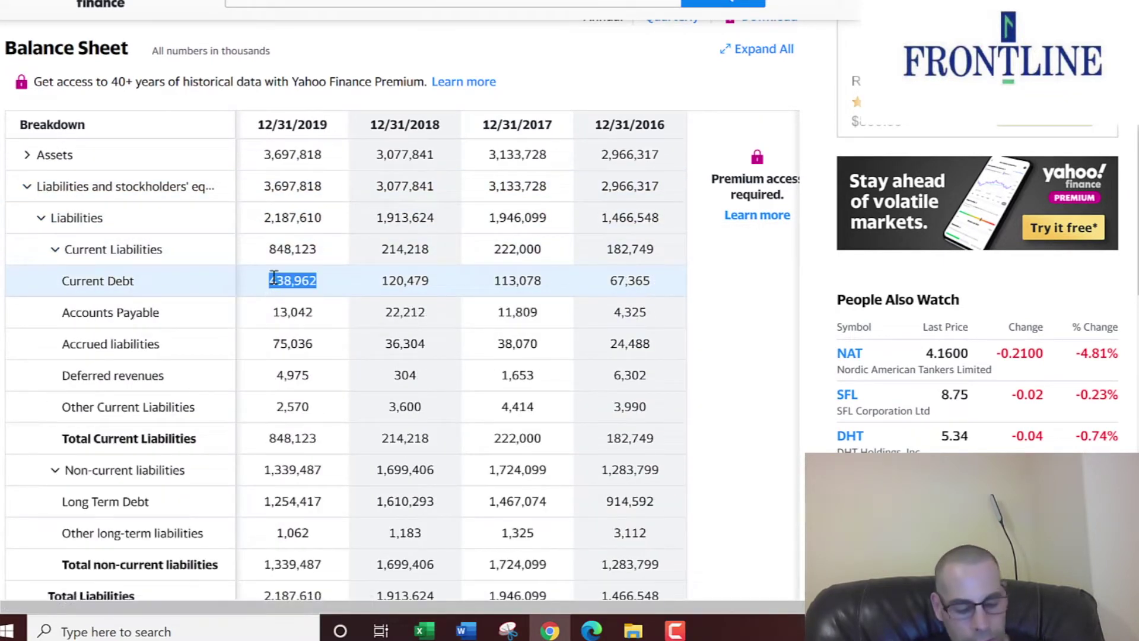
key("alt+Tab")
key("ctrl+v")
key("Return")
key("alt+Tab")
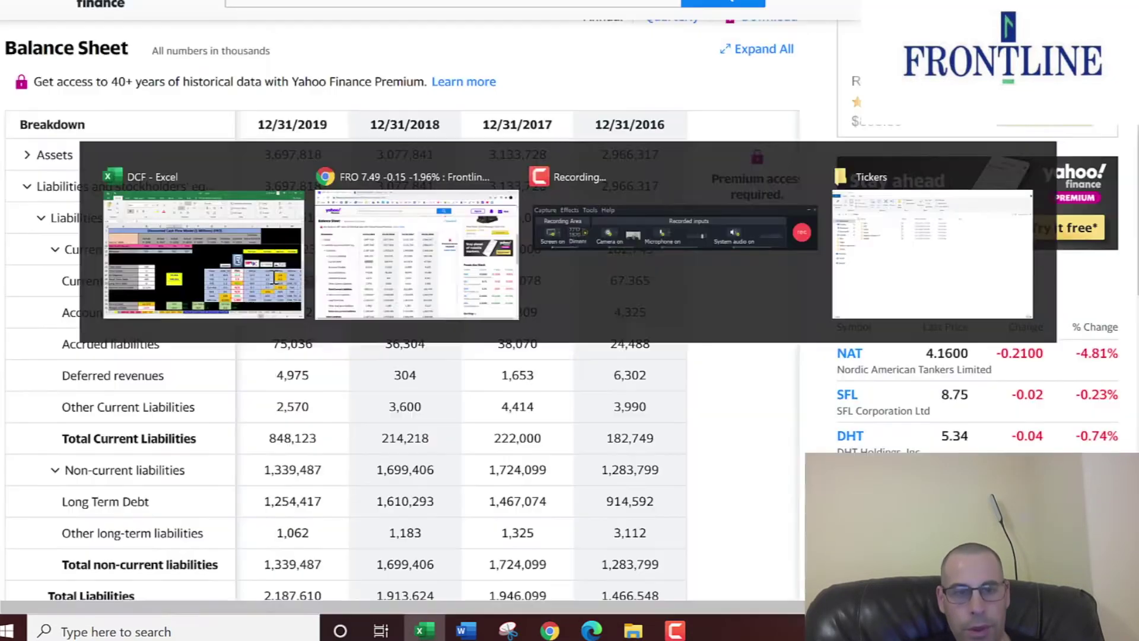
Copy the 2019 Long Term Debt value of 1,254,417 from the balance sheet
scroll(298, 278, "down", 2)
scroll(305, 385, "down", 1)
double_click(297, 366)
key("alt+Tab")
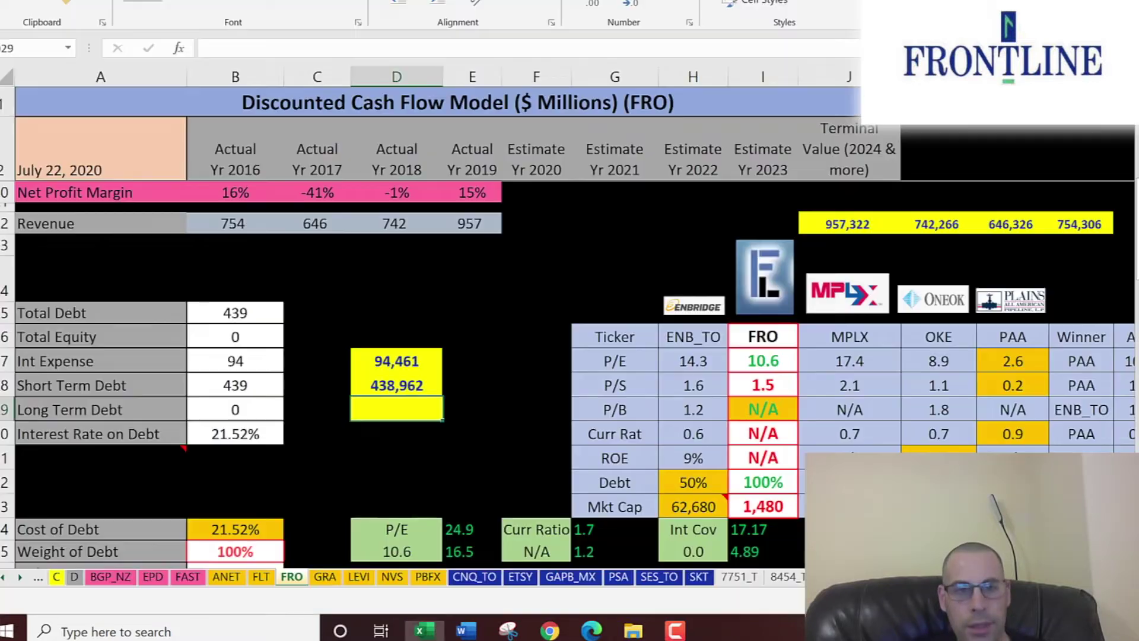
Paste 1,254,417 as Long Term Debt, review the A31 tax note, and select Beta cell B17
key("ctrl+v")
key("Return")
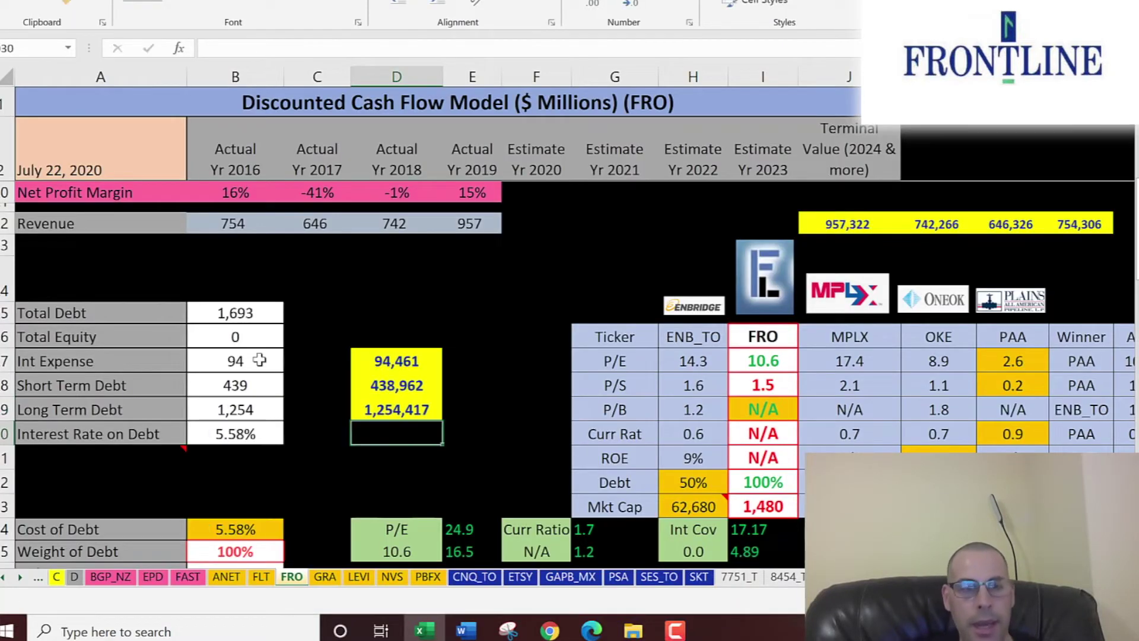
scroll(257, 364, "down", 3)
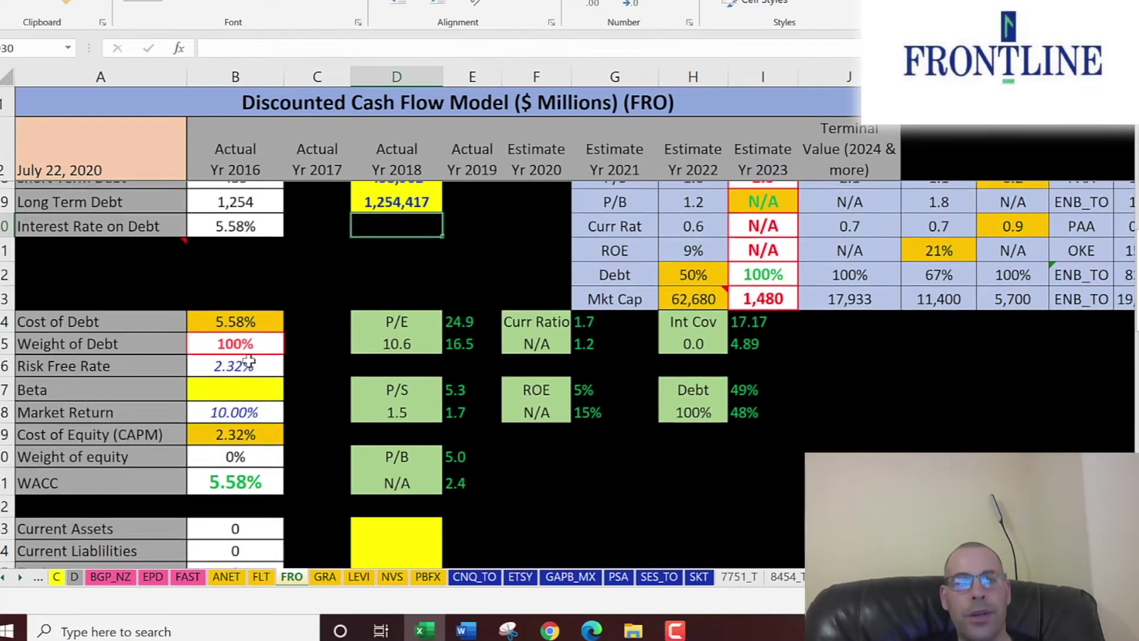
left_click(135, 247)
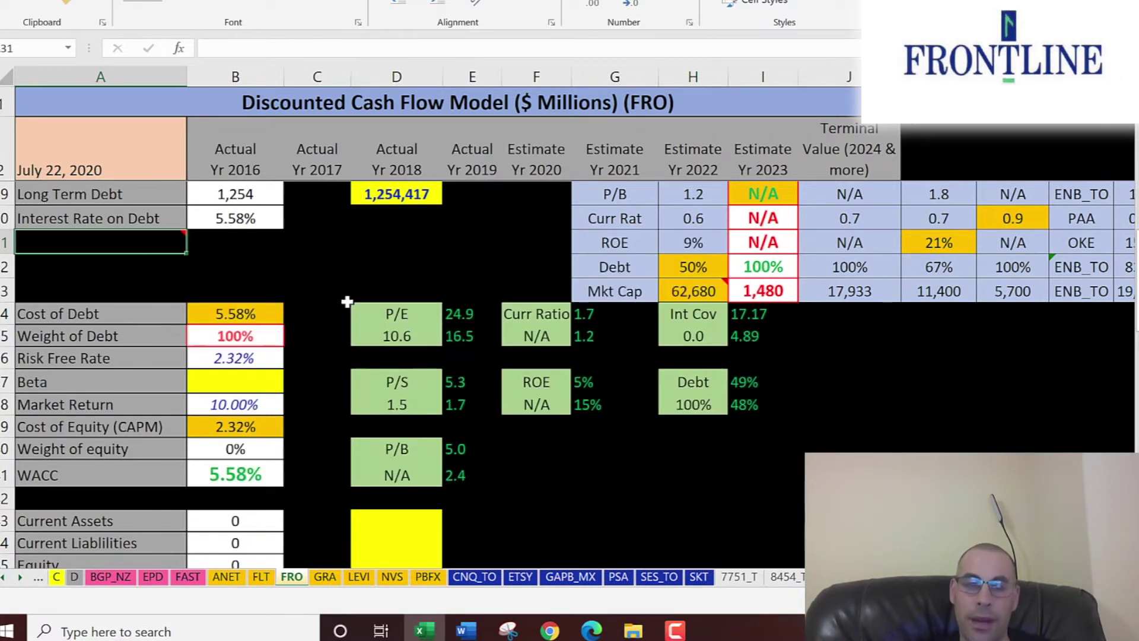
left_click(247, 379)
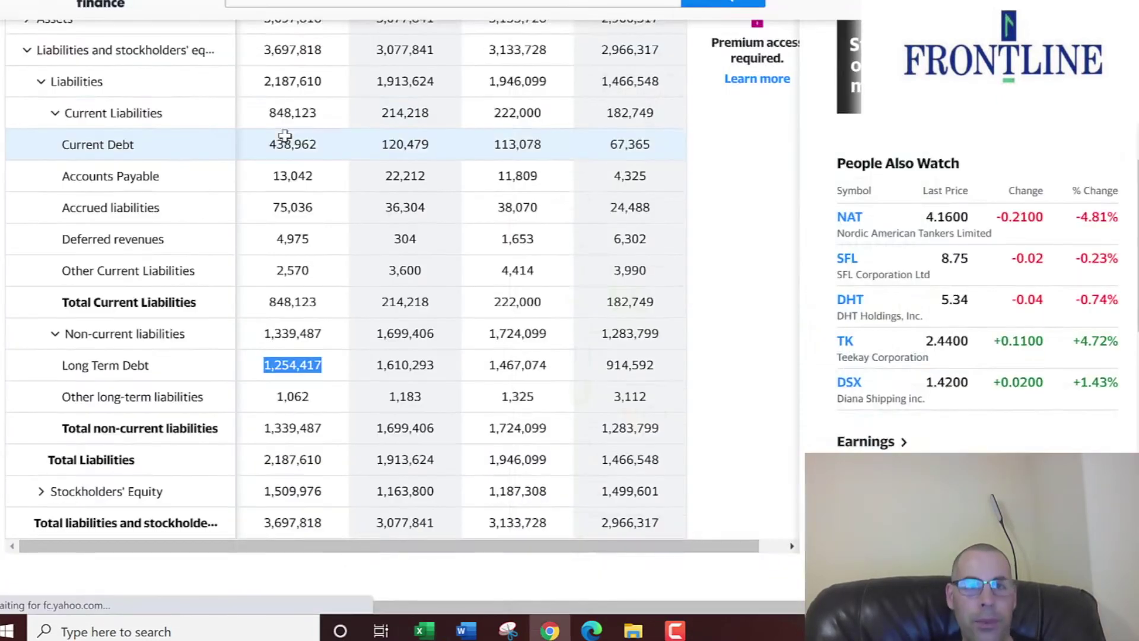
scroll(272, 134, "up", 5)
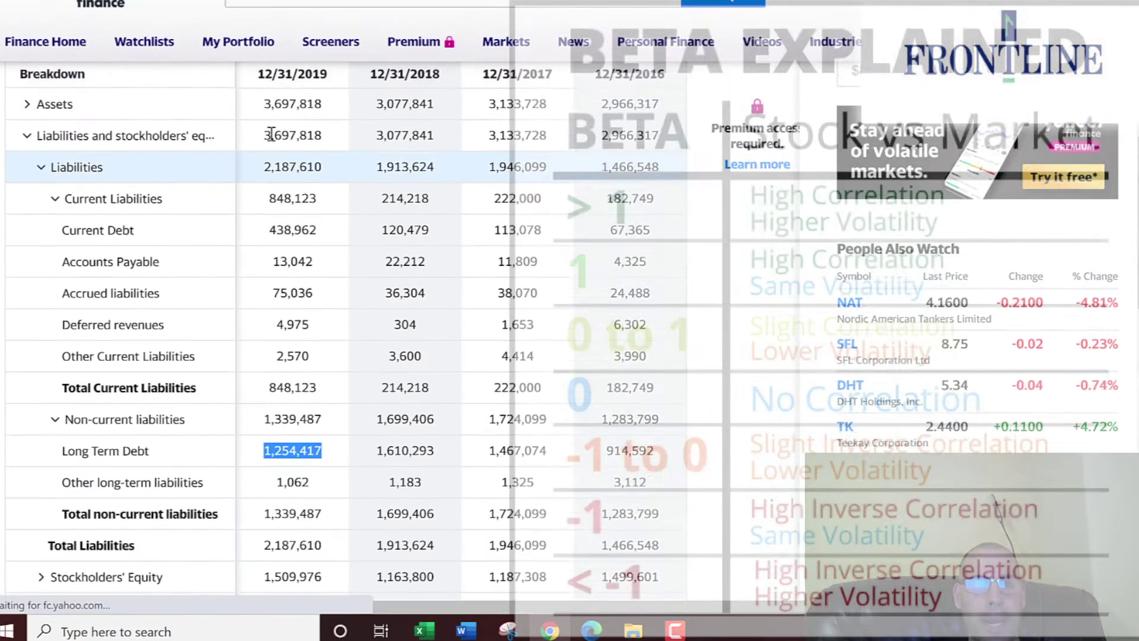
Copy FRO's 0.26 five-year monthly beta from the Summary page into the Beta cell
scroll(85, 175, "up", 3)
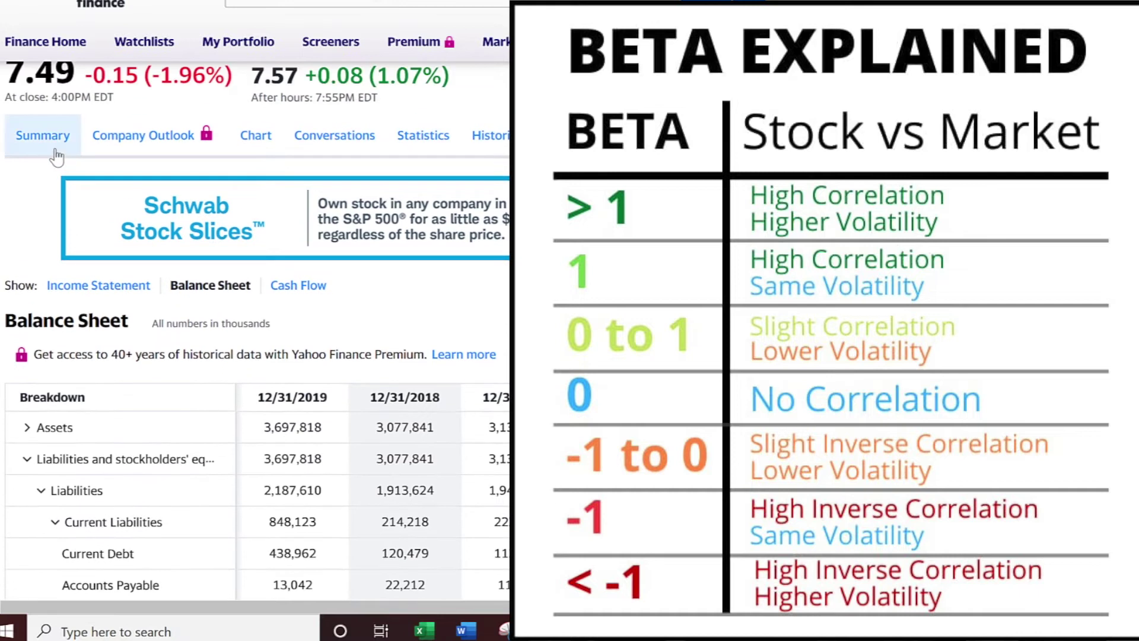
left_click(53, 153)
scroll(466, 239, "down", 4)
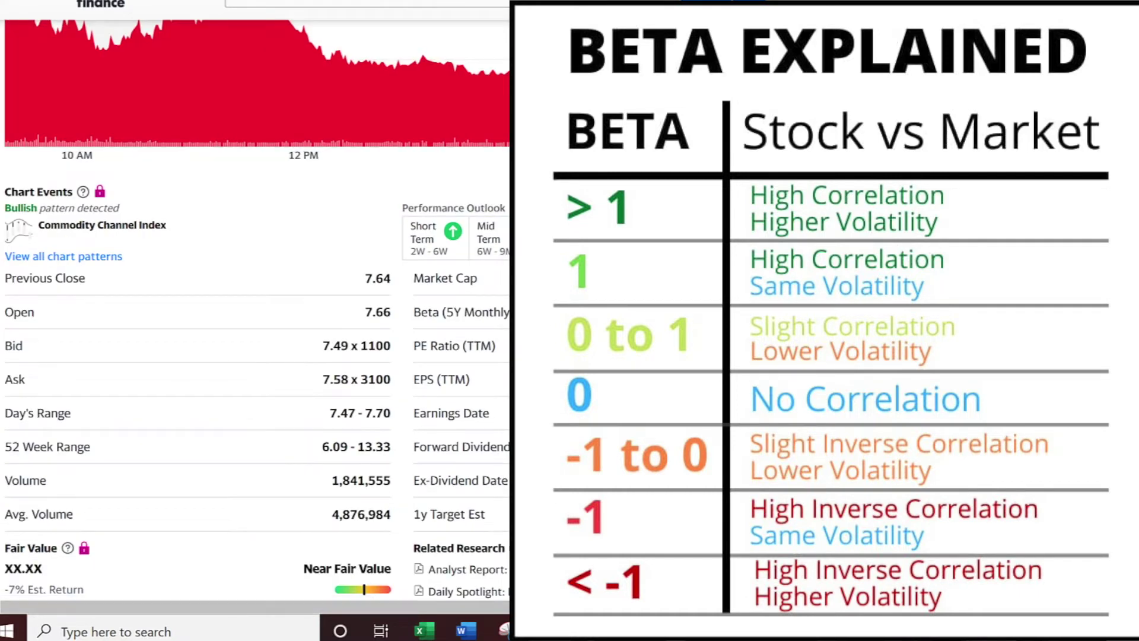
key("alt+Tab")
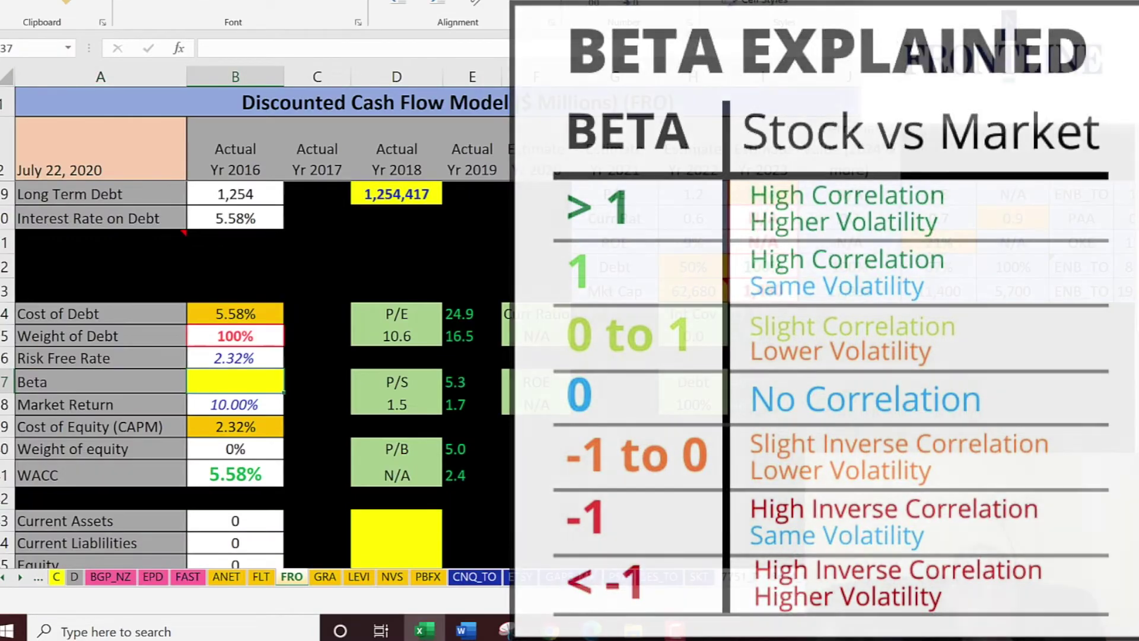
type("0.26")
key("alt+Tab")
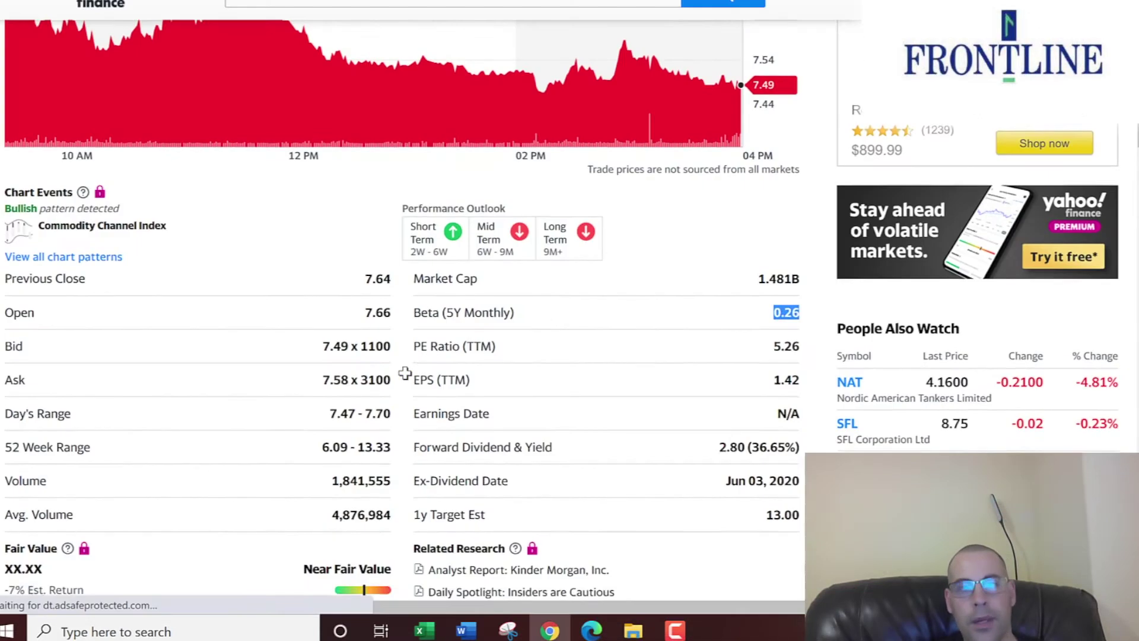
Return to Financials > Balance Sheet and expand the Assets breakdown
scroll(658, 155, "up", 6)
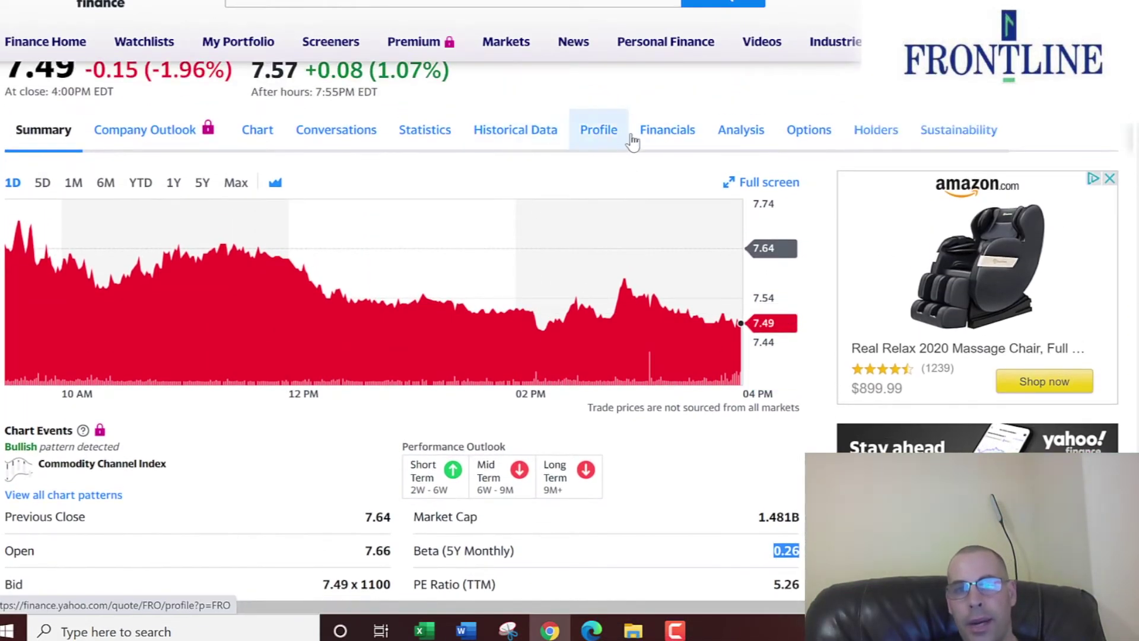
left_click(666, 138)
left_click(205, 270)
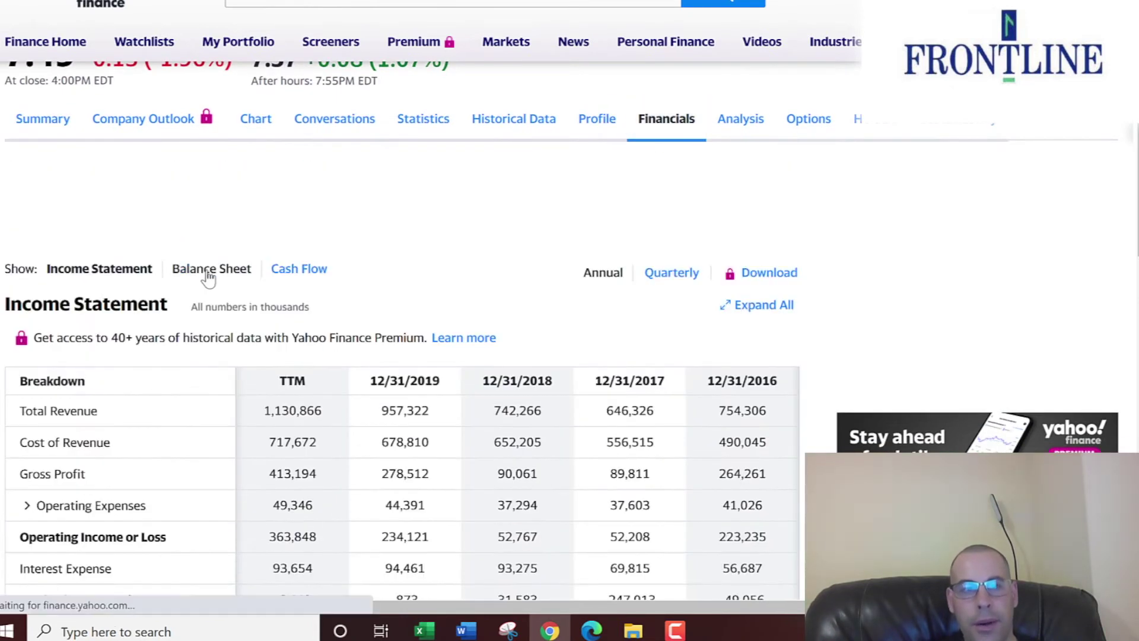
scroll(89, 225, "down", 4)
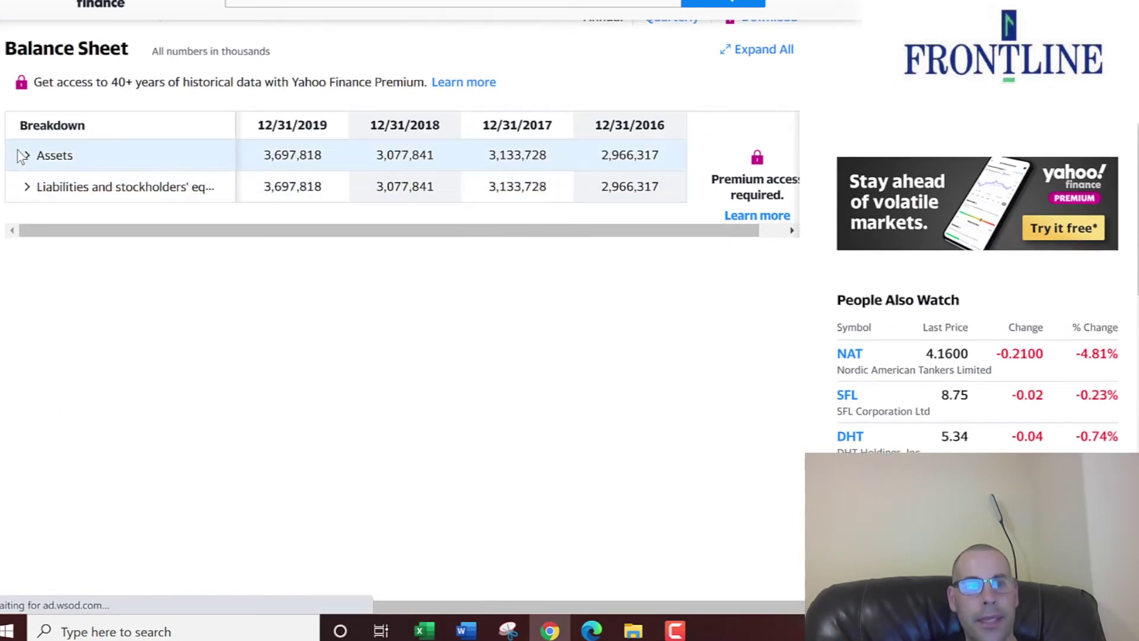
left_click(27, 156)
Paste the 2019 Current Assets value 448,488 into the model
double_click(282, 186)
key("ctrl+c")
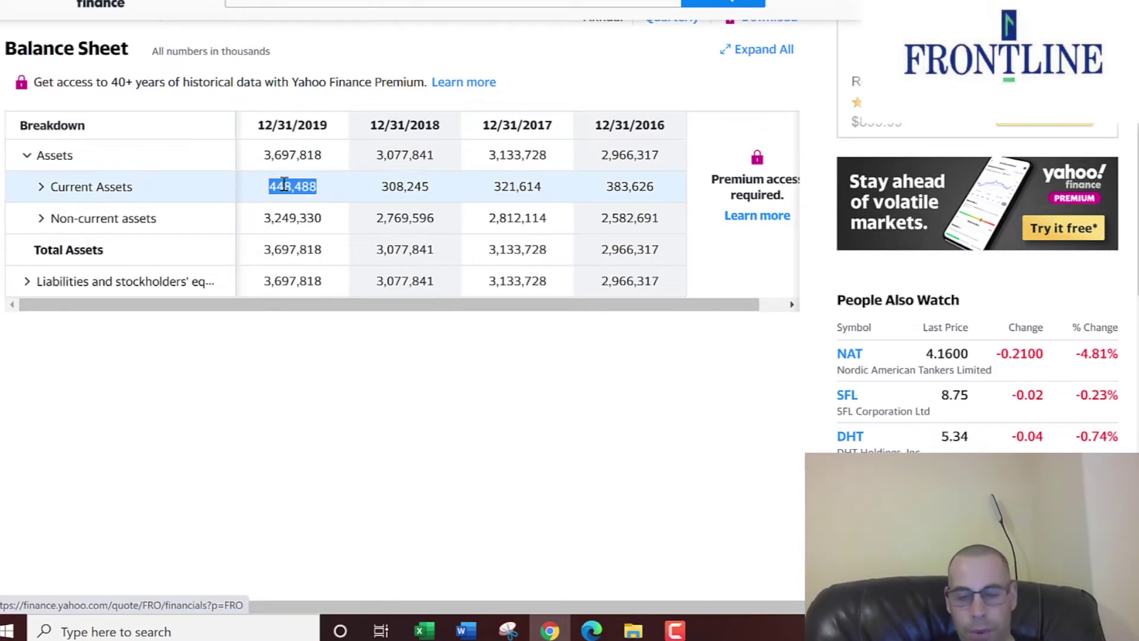
key("alt+Tab")
key("ctrl+v")
key("Return")
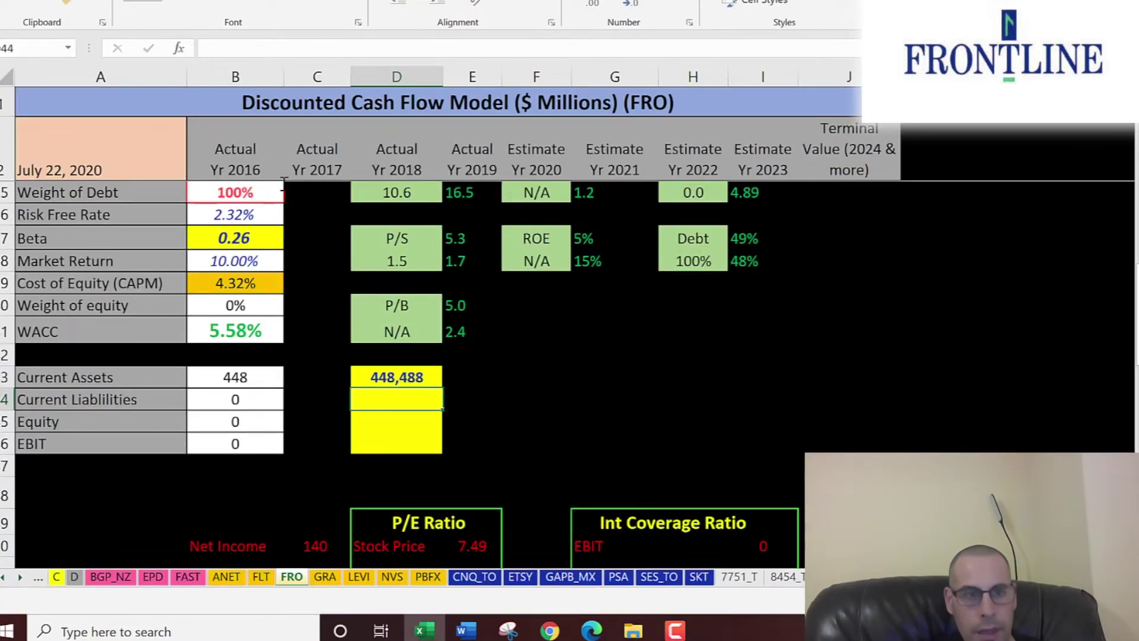
key("alt+Tab")
Expand liabilities and paste the 2019 Current Liabilities value 848,123 into the model
left_click(27, 282)
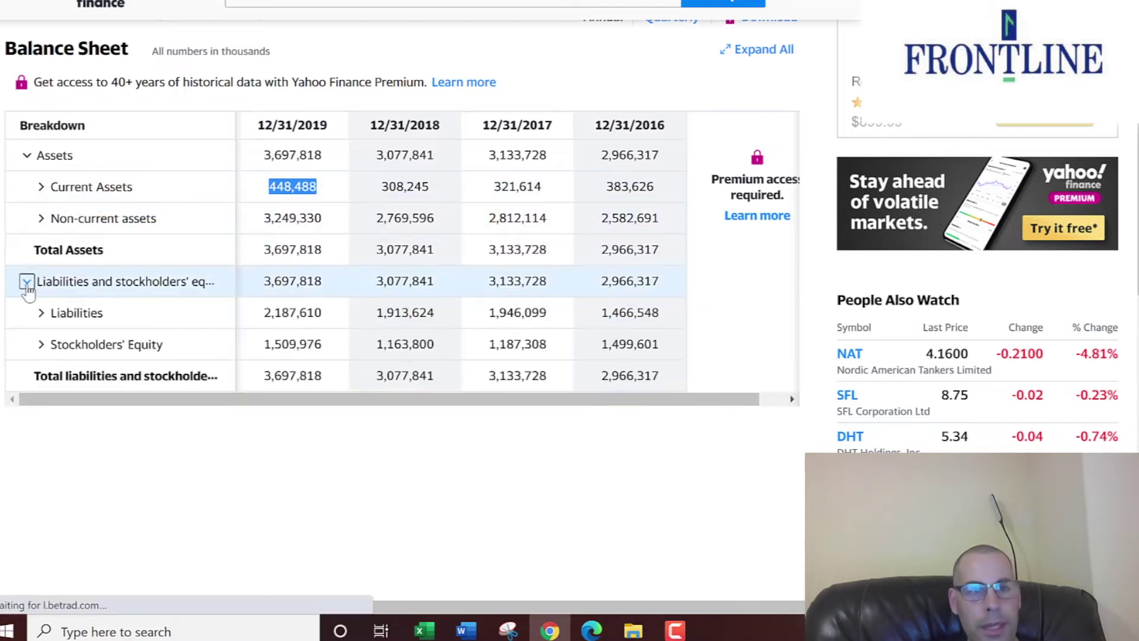
left_click(40, 313)
double_click(280, 345)
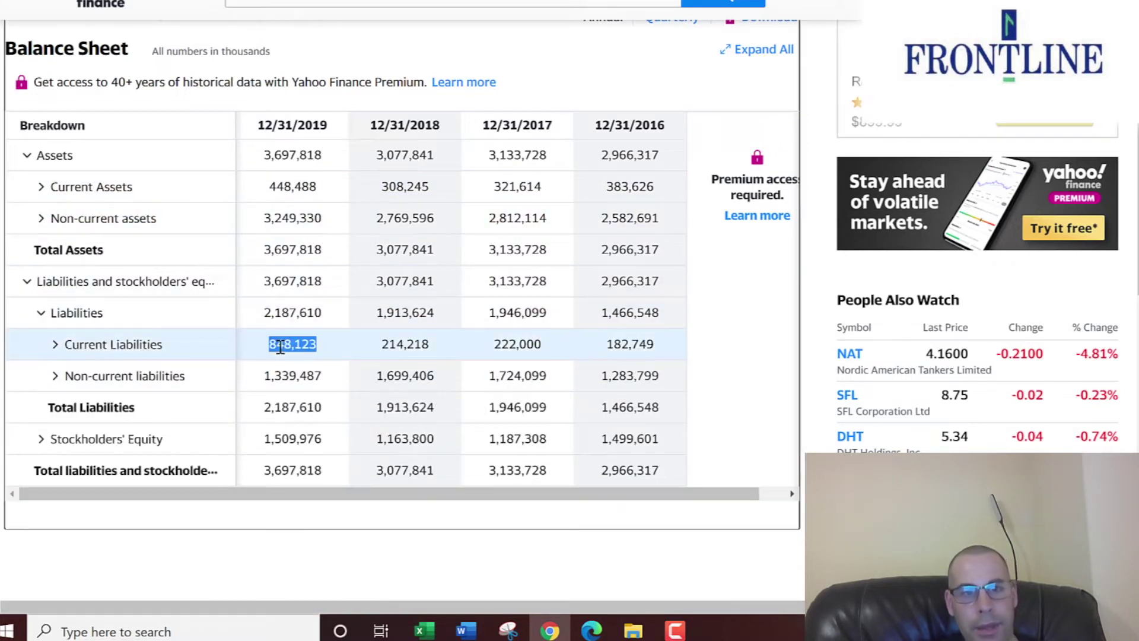
key("ctrl+c")
key("alt+Tab")
key("ctrl+v")
key("Return")
key("alt+Tab")
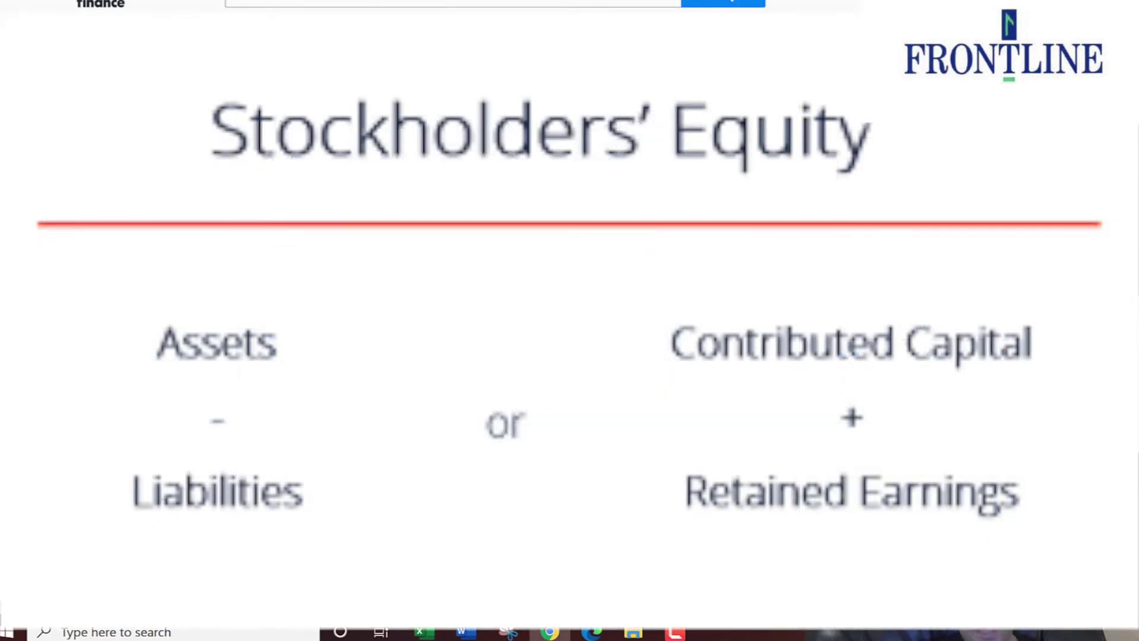
Fill in stockholders' equity 1,509,976 and EBIT of 234,121 from operating income
key("alt+Tab")
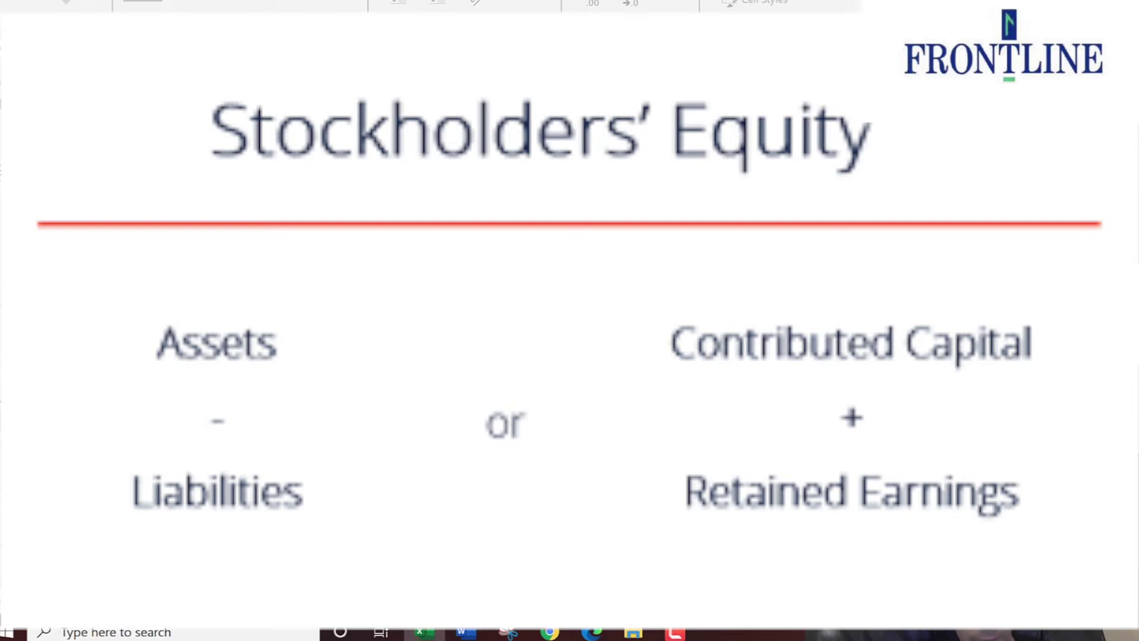
key("alt+Tab")
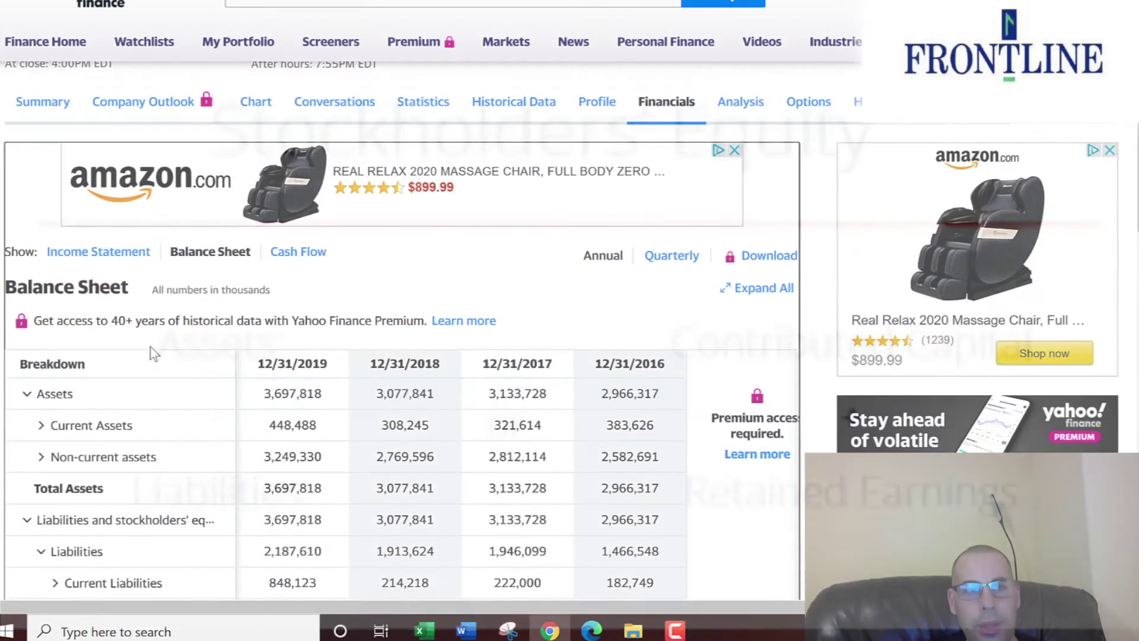
scroll(83, 256, "up", 3)
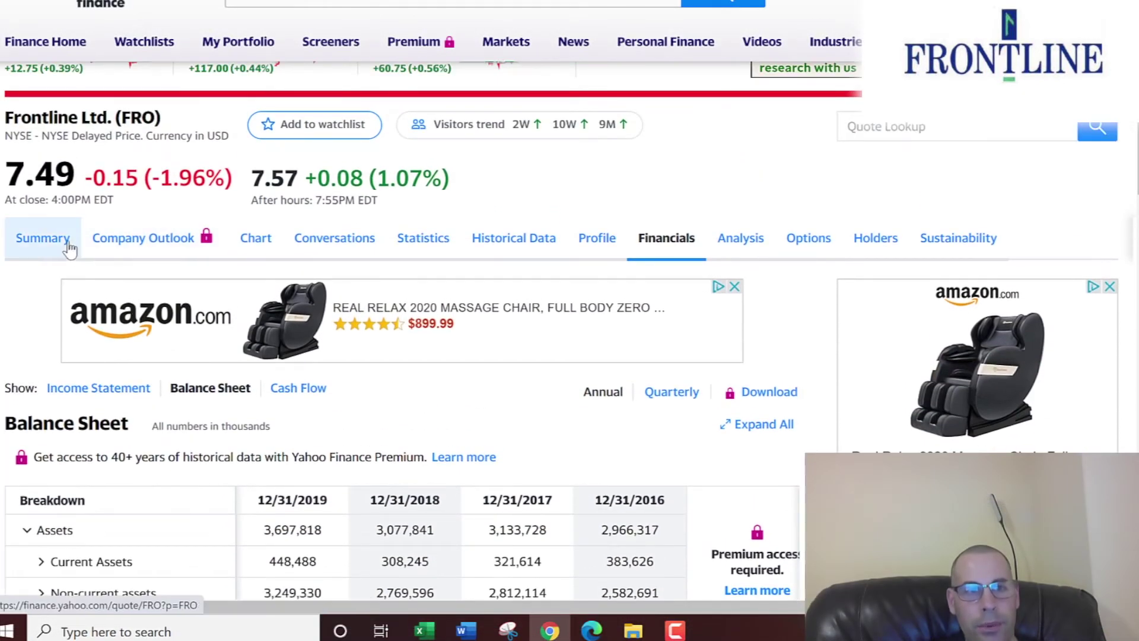
left_click(68, 246)
scroll(356, 273, "down", 2)
scroll(358, 274, "up", 2)
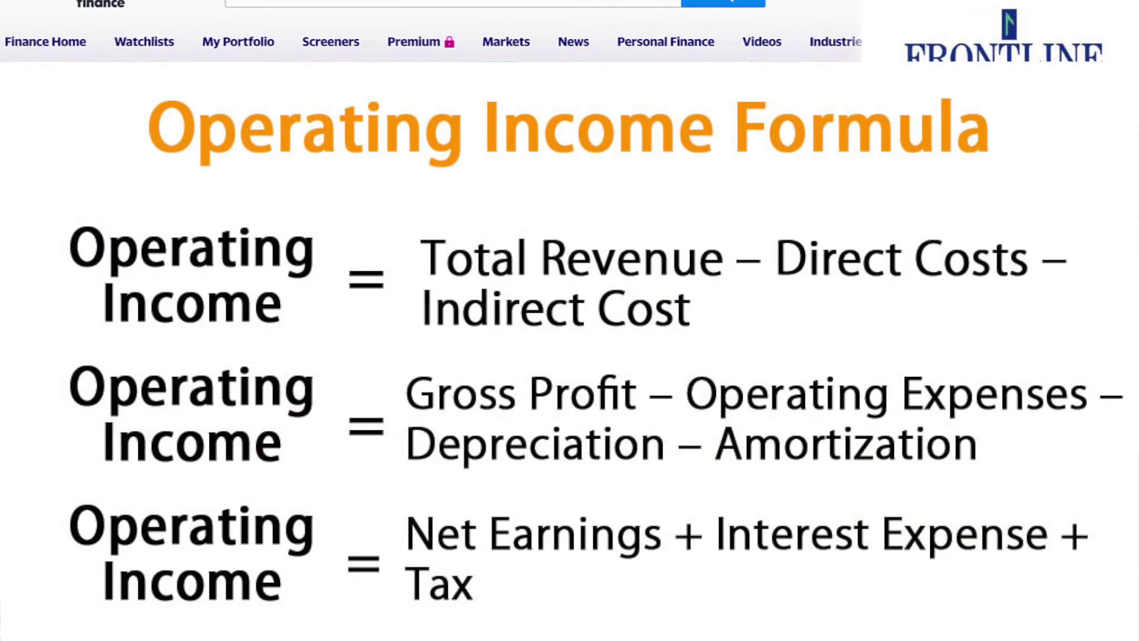
scroll(206, 59, "down", 2)
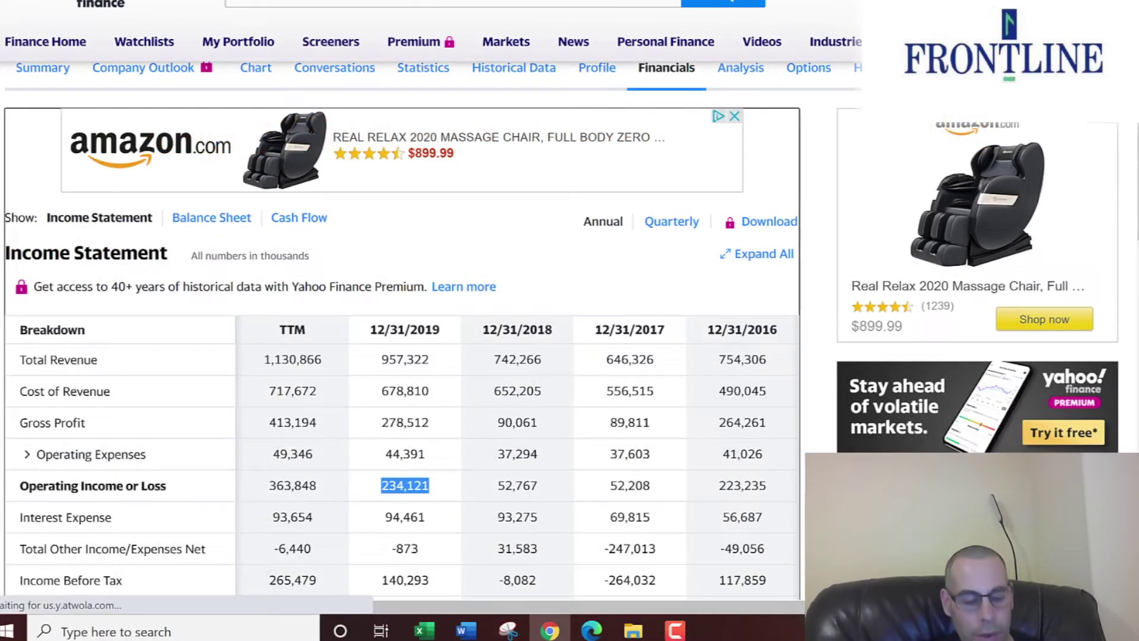
key("alt+Tab")
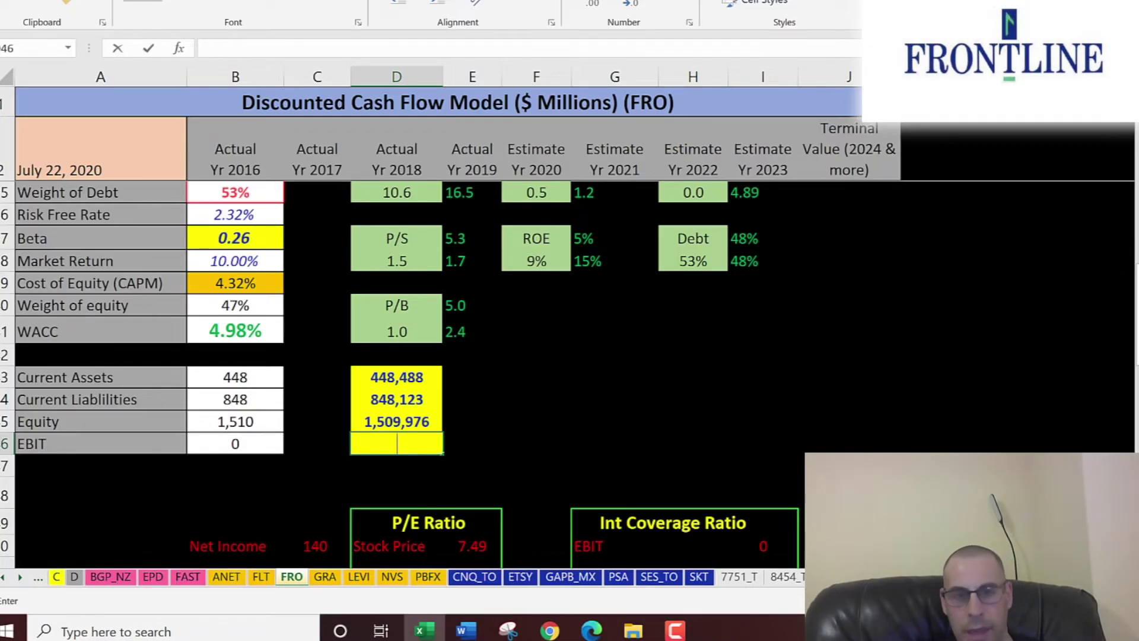
key("ctrl+v")
key("Return")
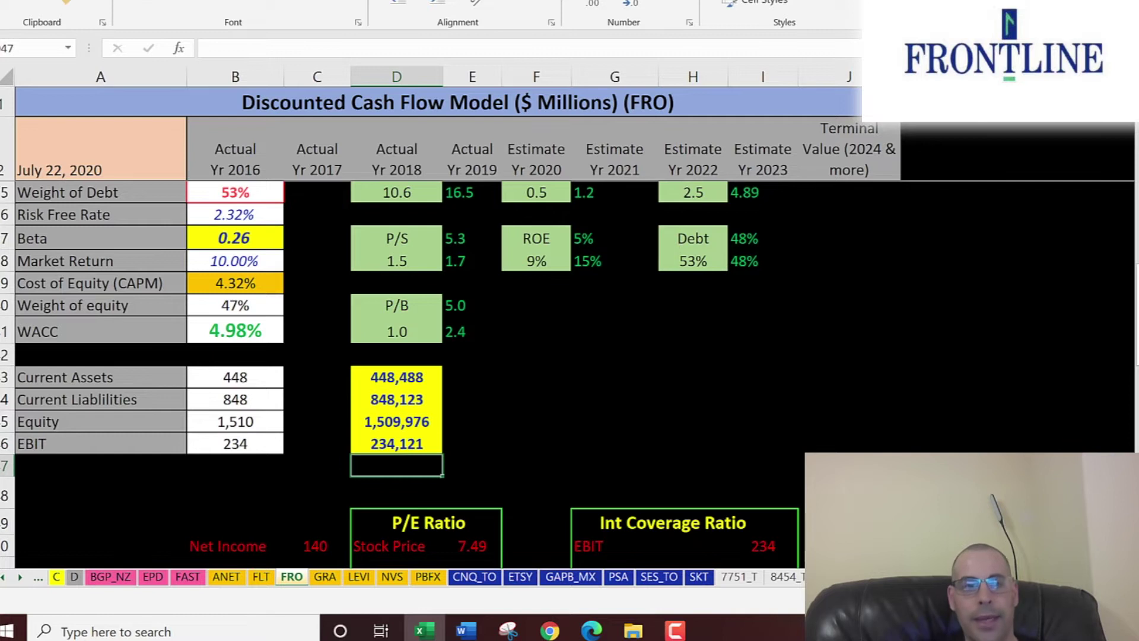
left_click(317, 465)
left_click(317, 493)
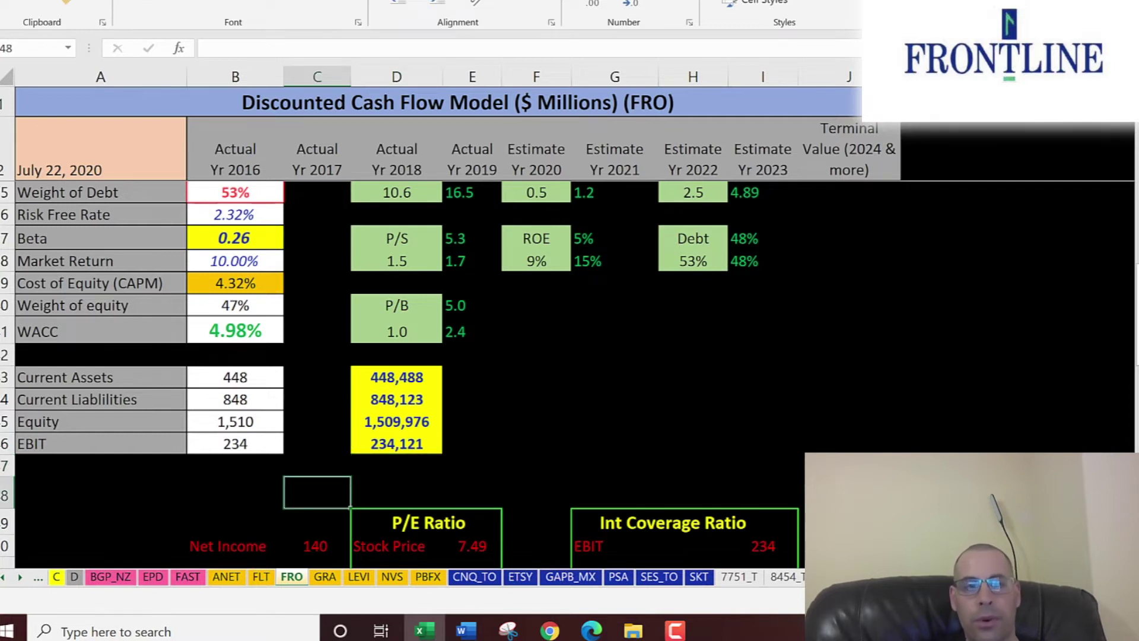
scroll(318, 254, "up", 1)
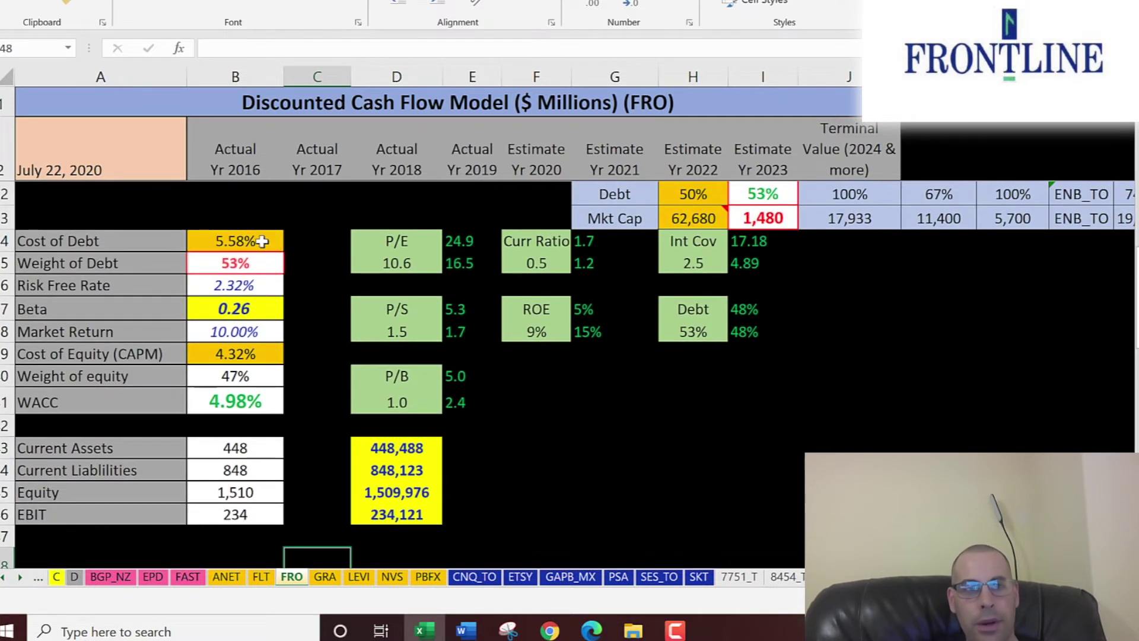
left_click(267, 243)
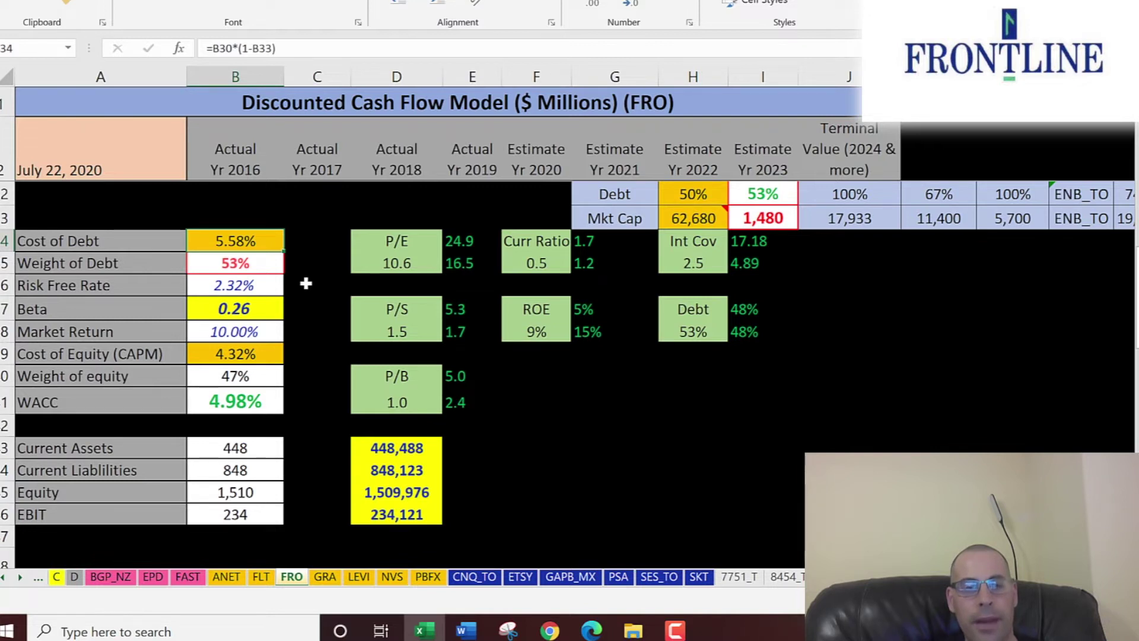
key("Down")
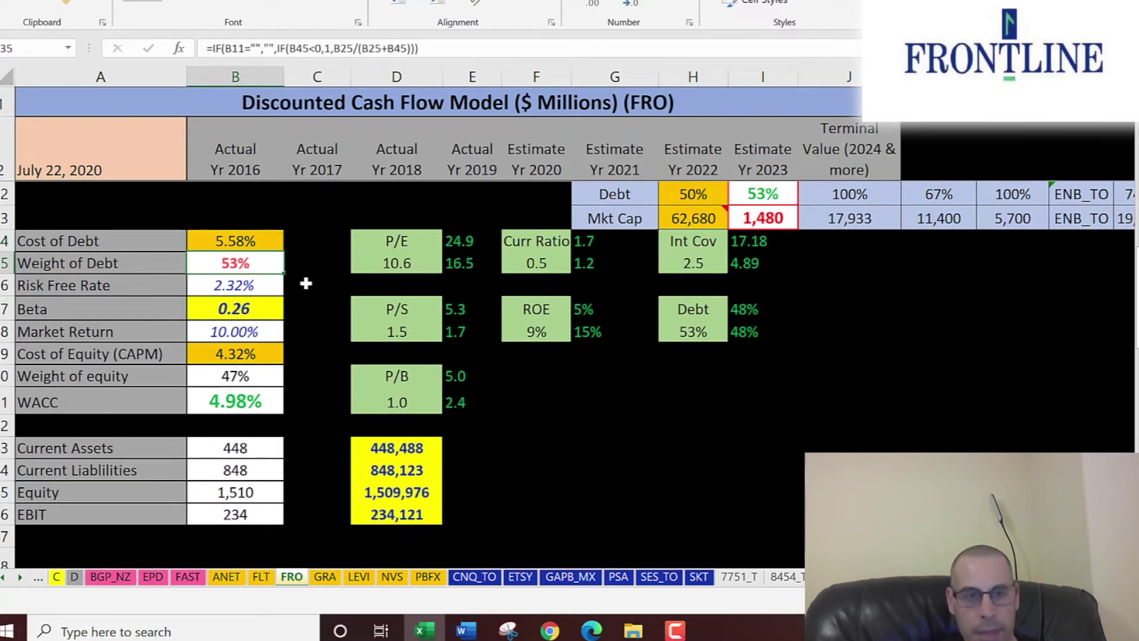
key("Down")
key("Down")
key("Down")
key("Down")
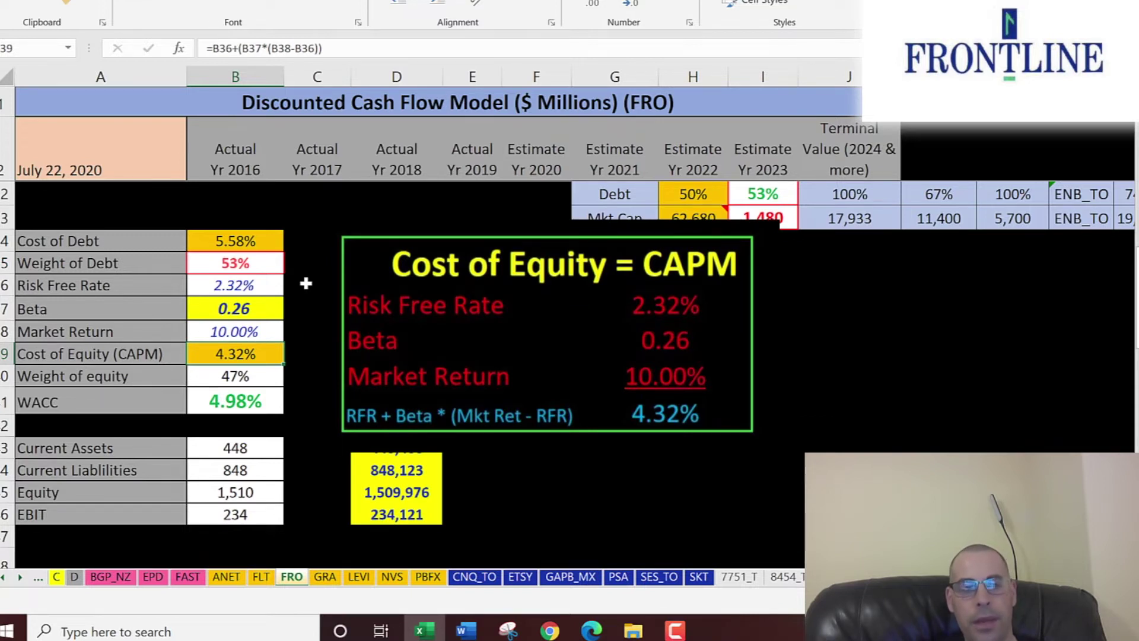
key("Down")
key("Down")
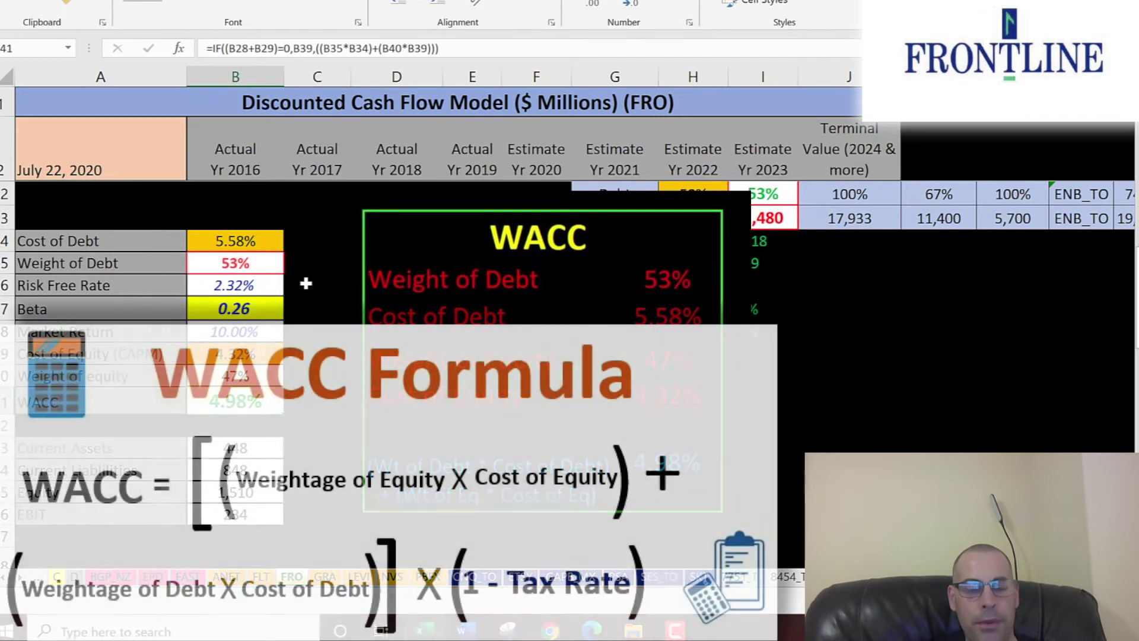
left_click(234, 241)
left_click(235, 354)
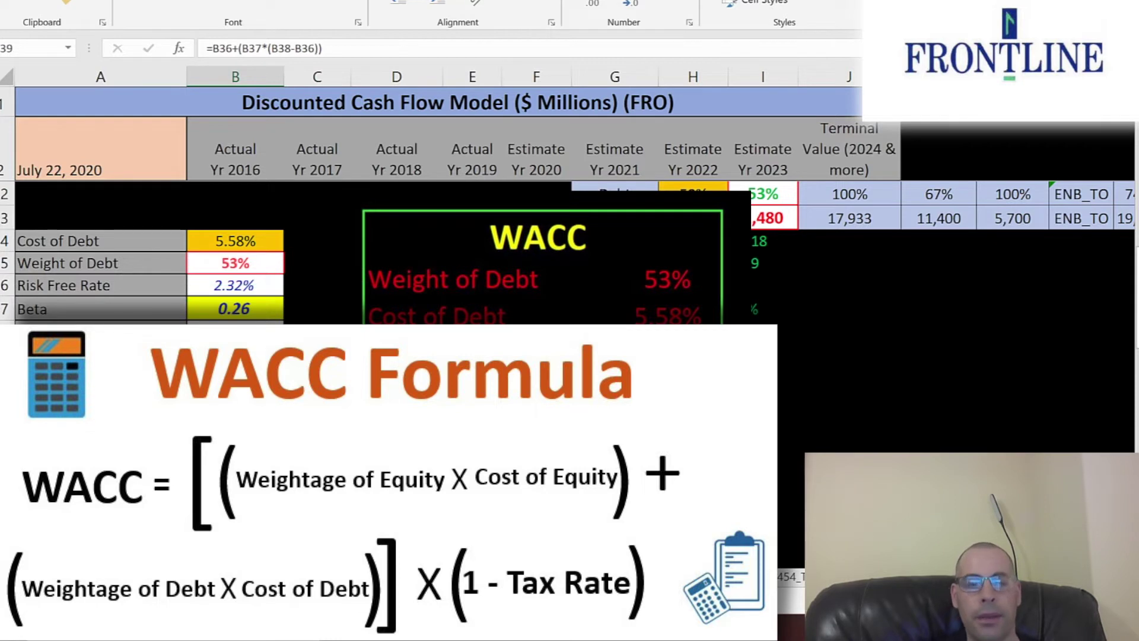
scroll(543, 190, "up", 10)
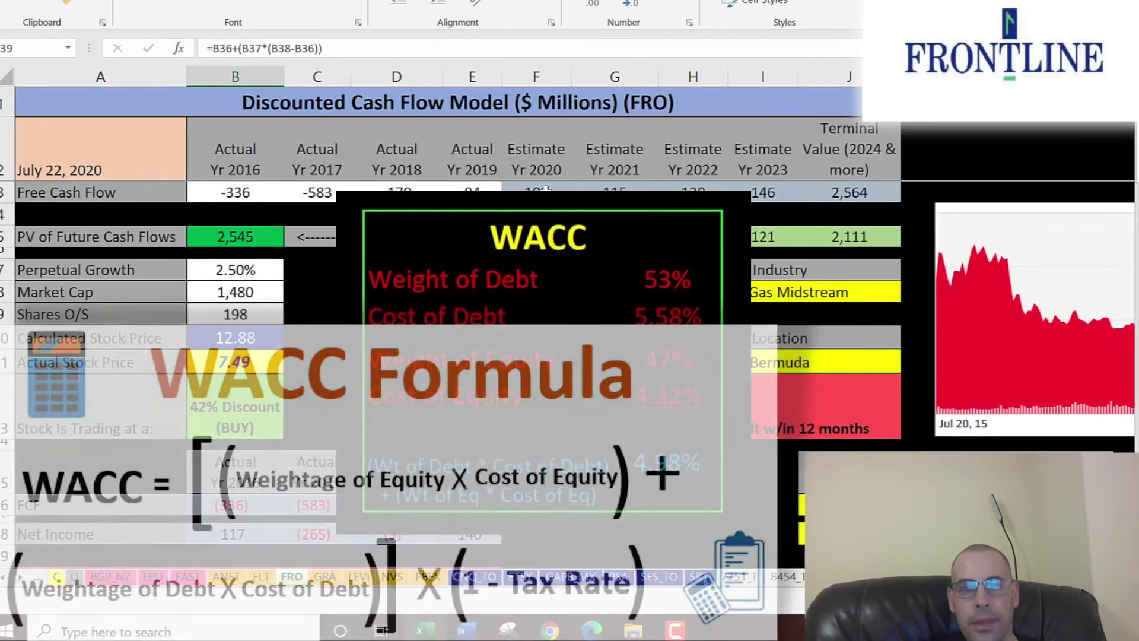
left_click(543, 191)
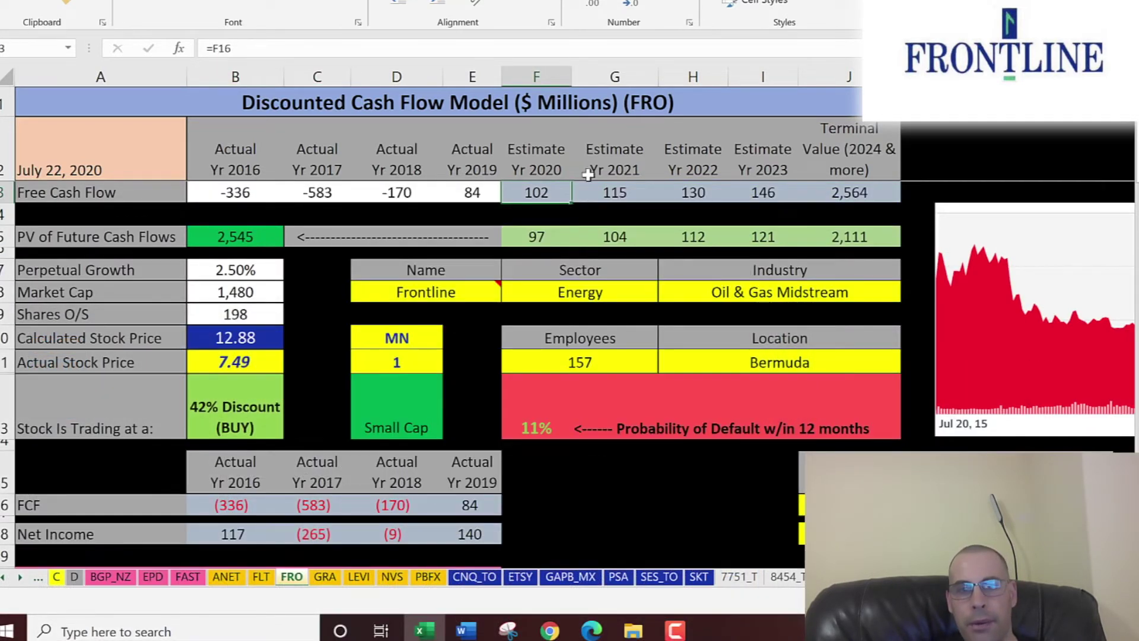
left_click(615, 192)
left_click_drag(534, 196, 770, 191)
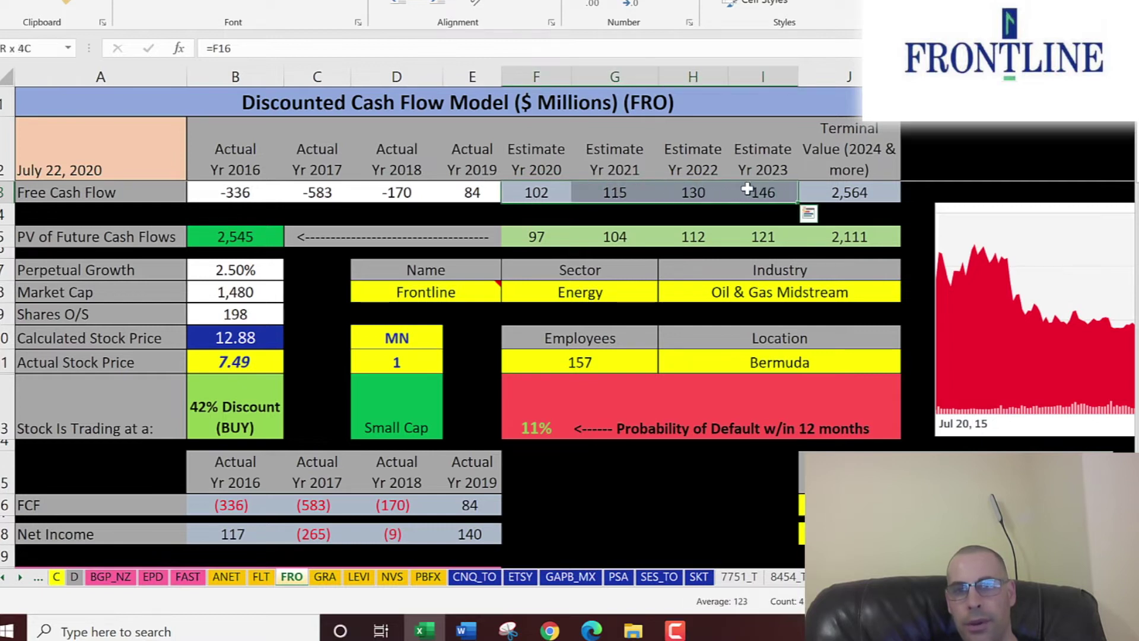
key("ctrl+Right")
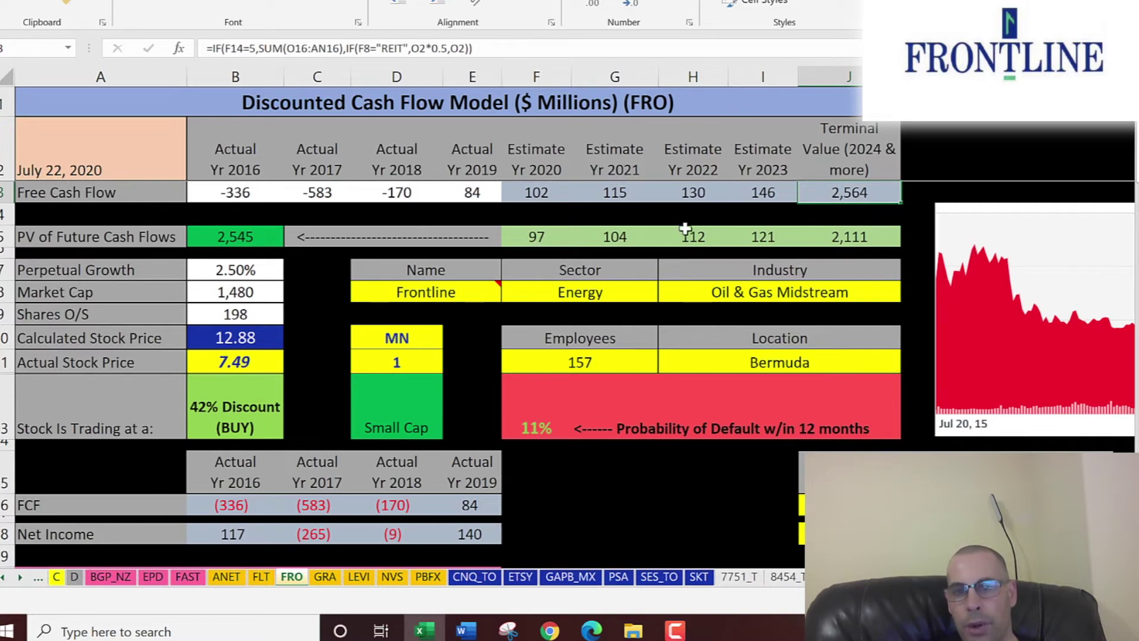
left_click_drag(887, 231, 522, 237)
left_click(237, 240)
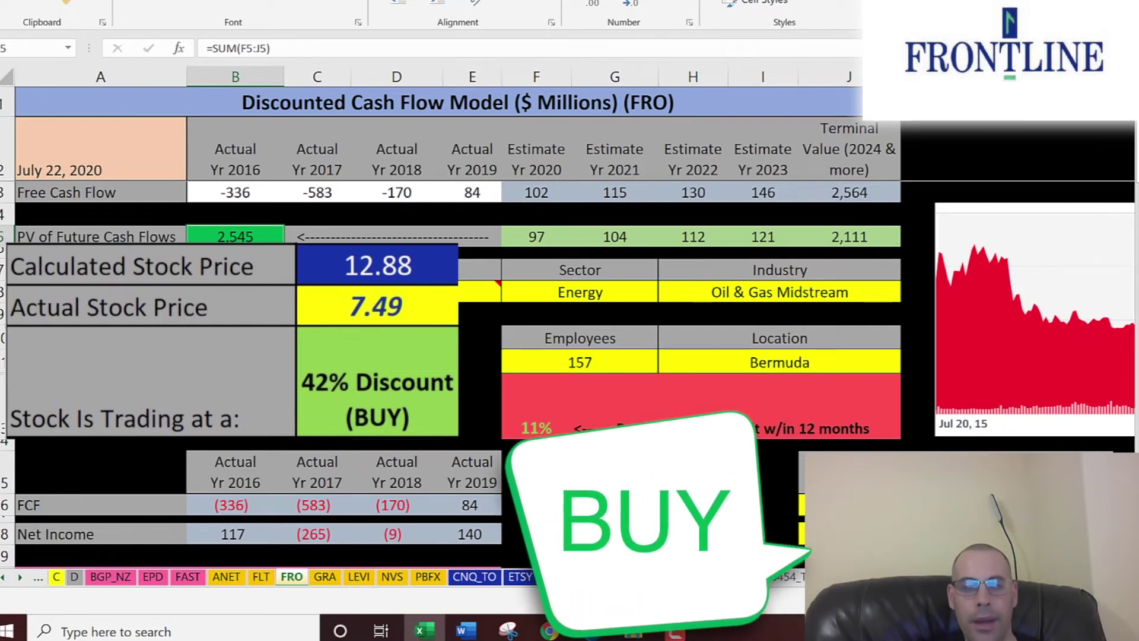
key("alt+Tab")
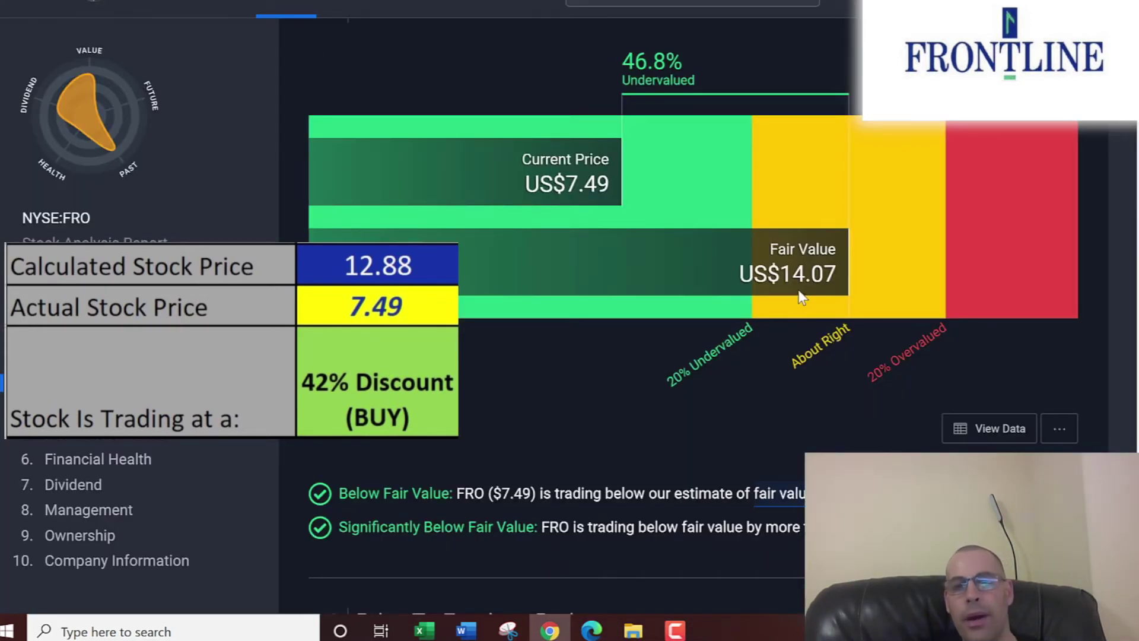
key("alt+Tab")
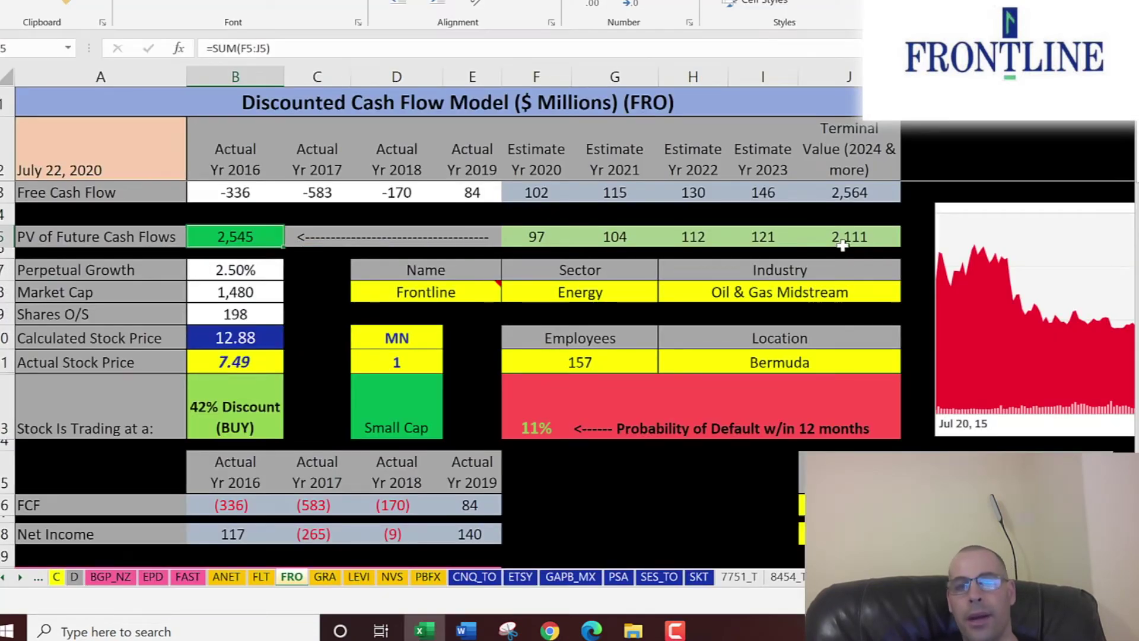
left_click_drag(987, 325, 340, 315)
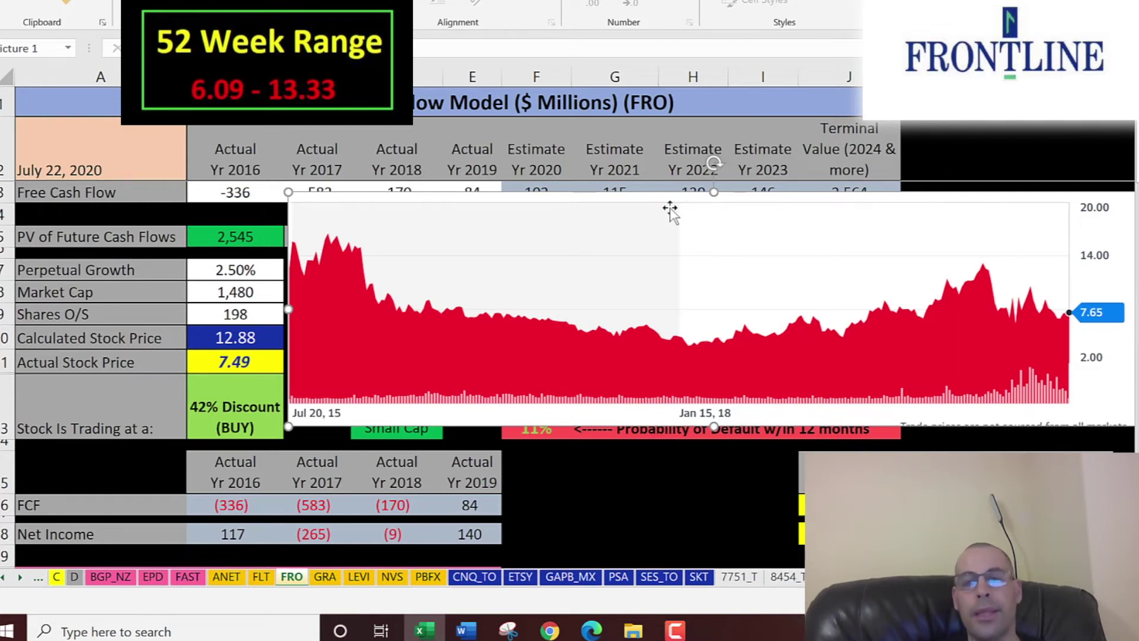
scroll(682, 211, "down", 5)
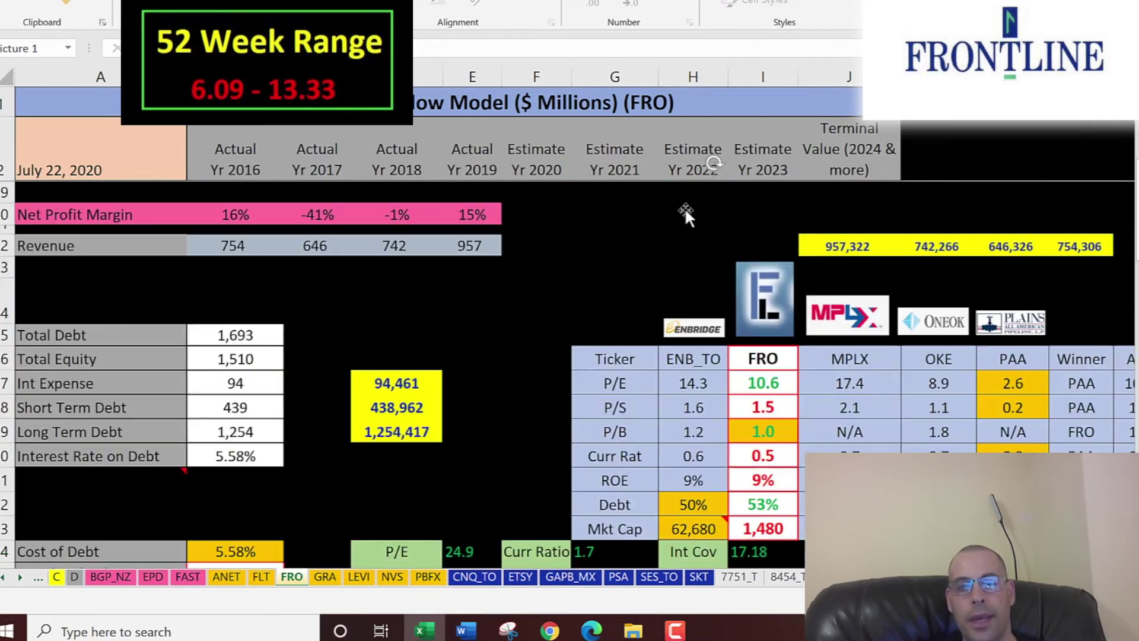
scroll(685, 213, "down", 5)
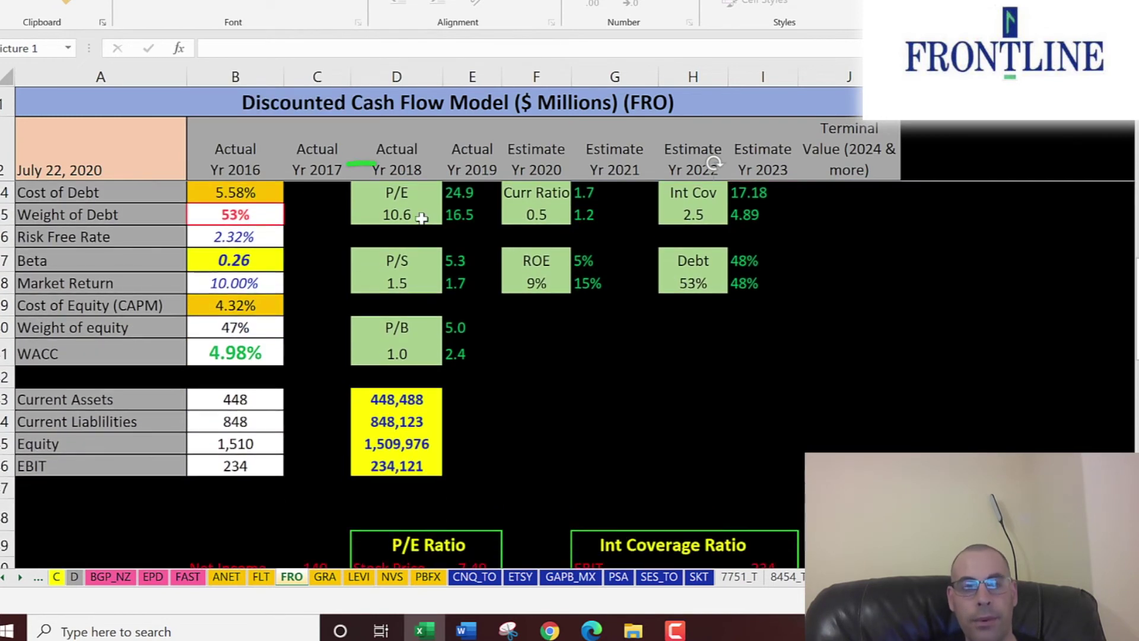
left_click(421, 218)
scroll(448, 239, "down", 4)
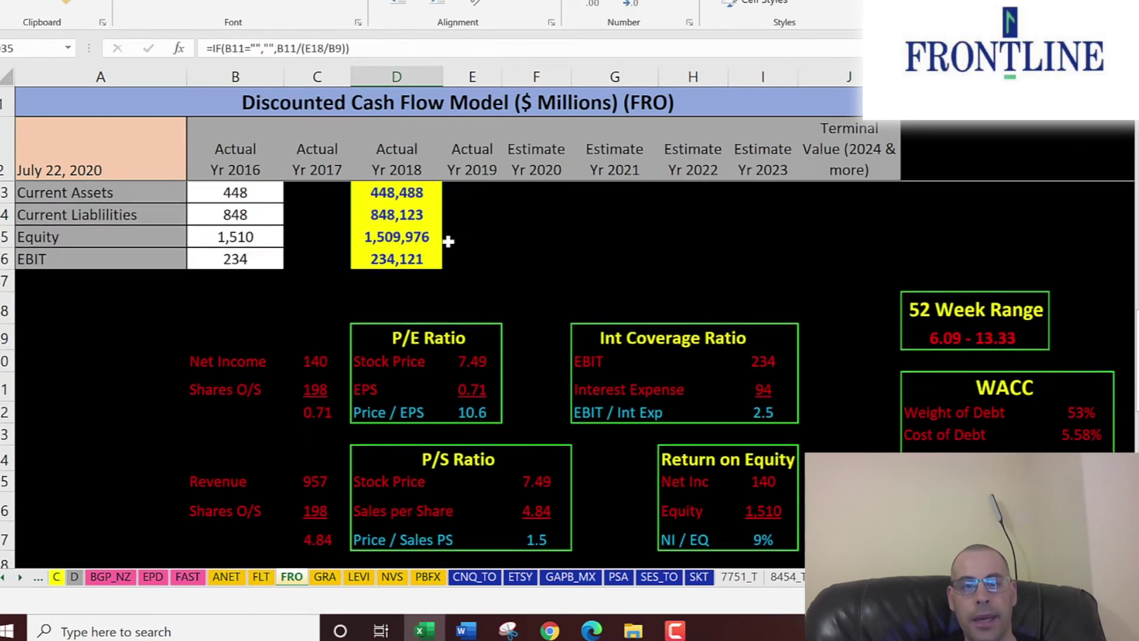
left_click(471, 294)
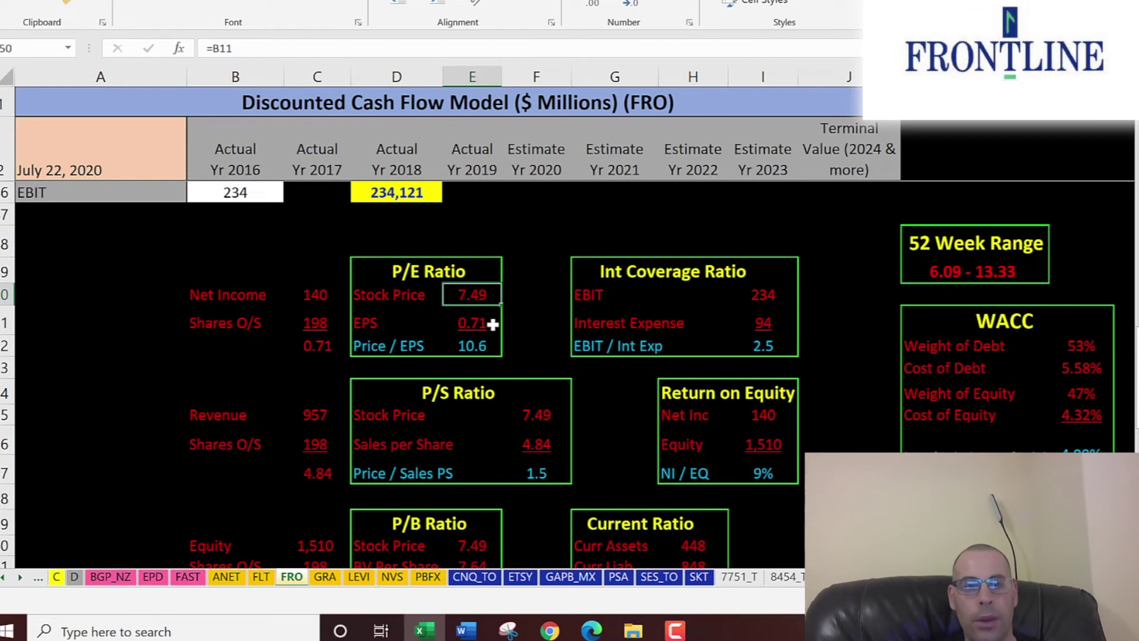
left_click(481, 324)
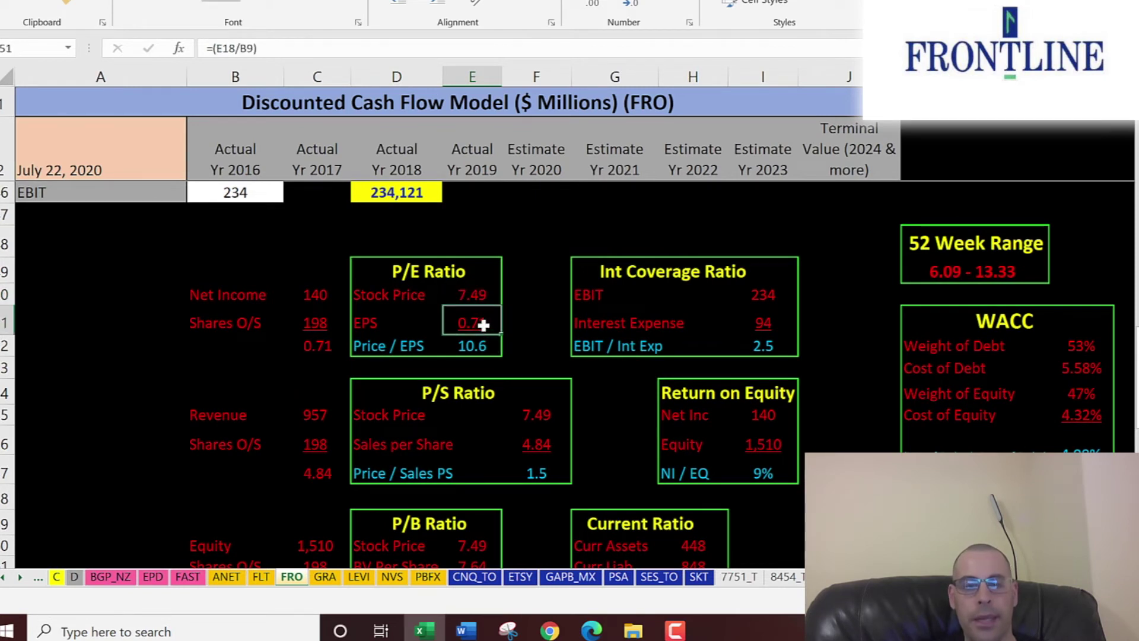
left_click(303, 296)
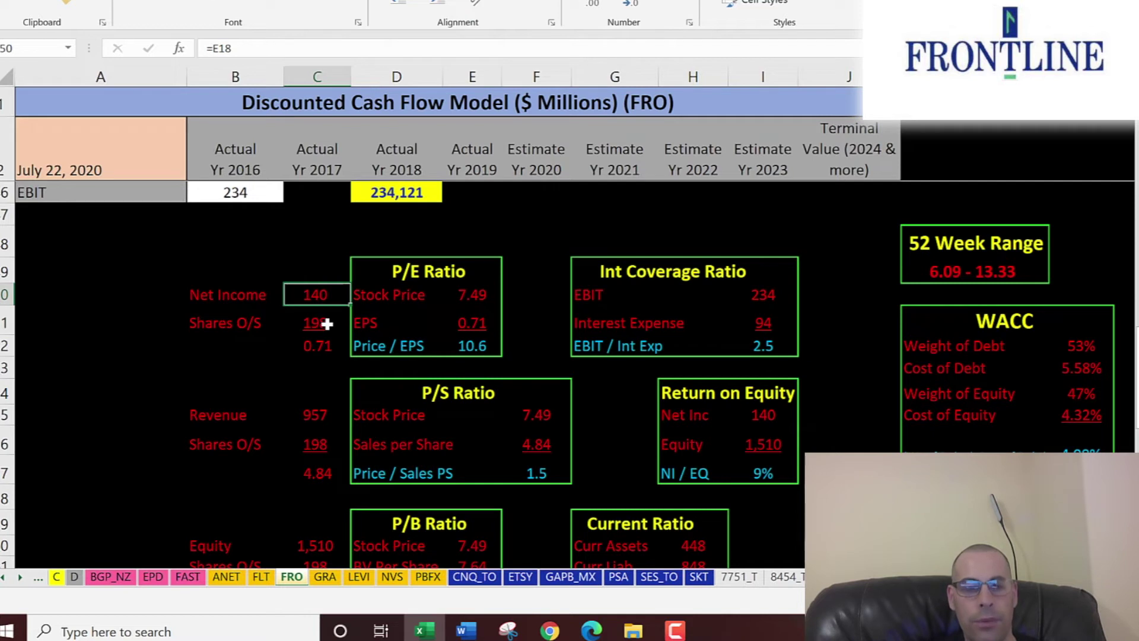
left_click(311, 326)
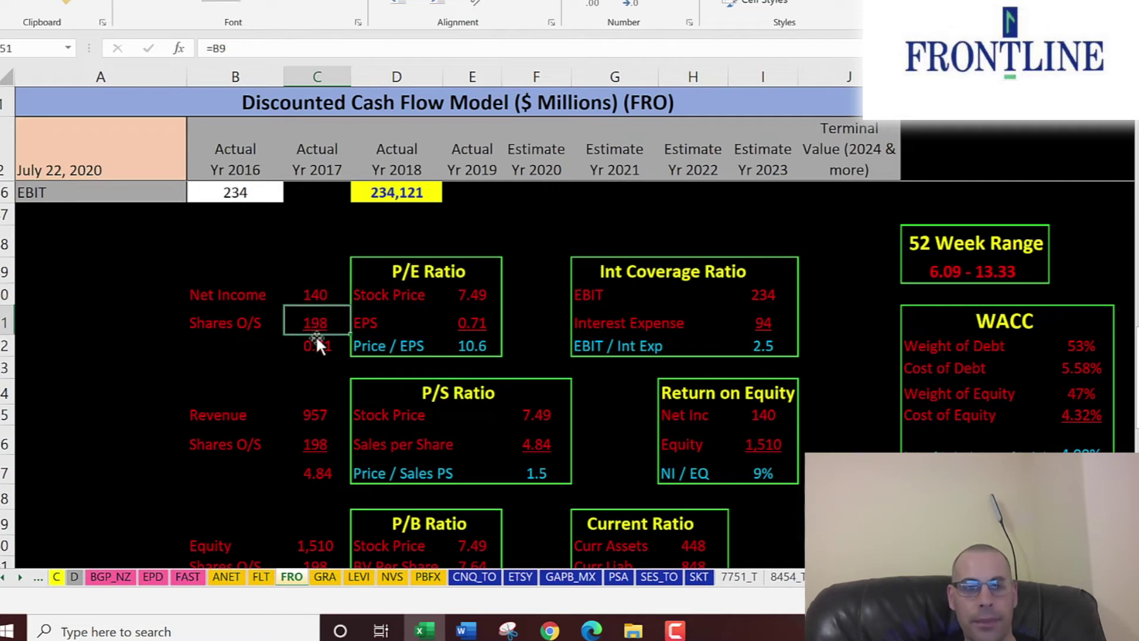
left_click(316, 294)
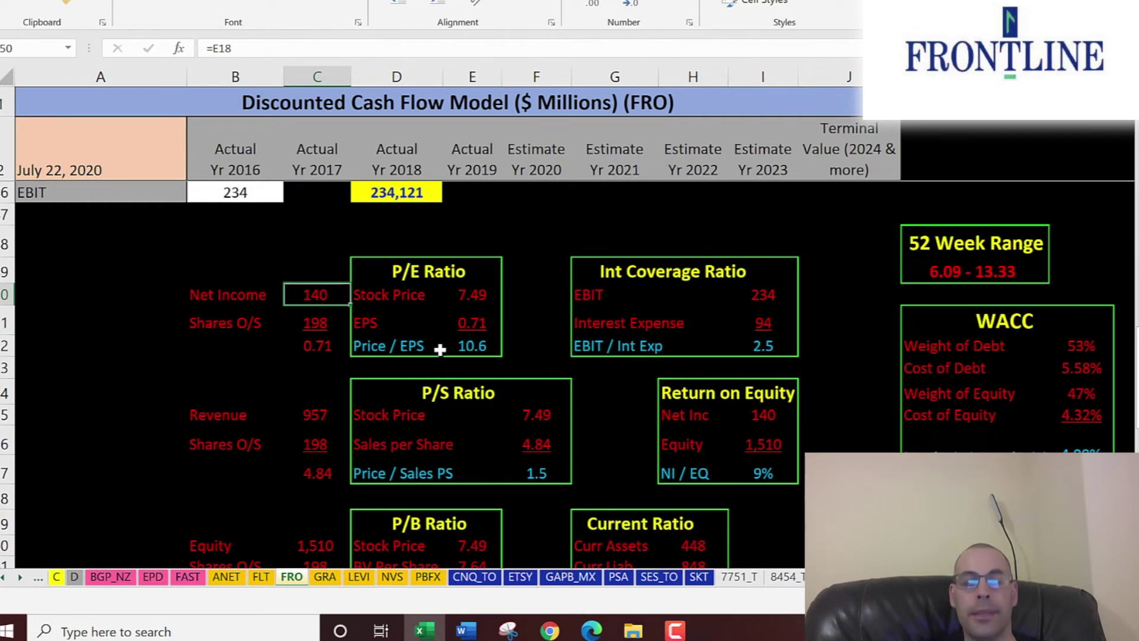
scroll(452, 346, "up", 4)
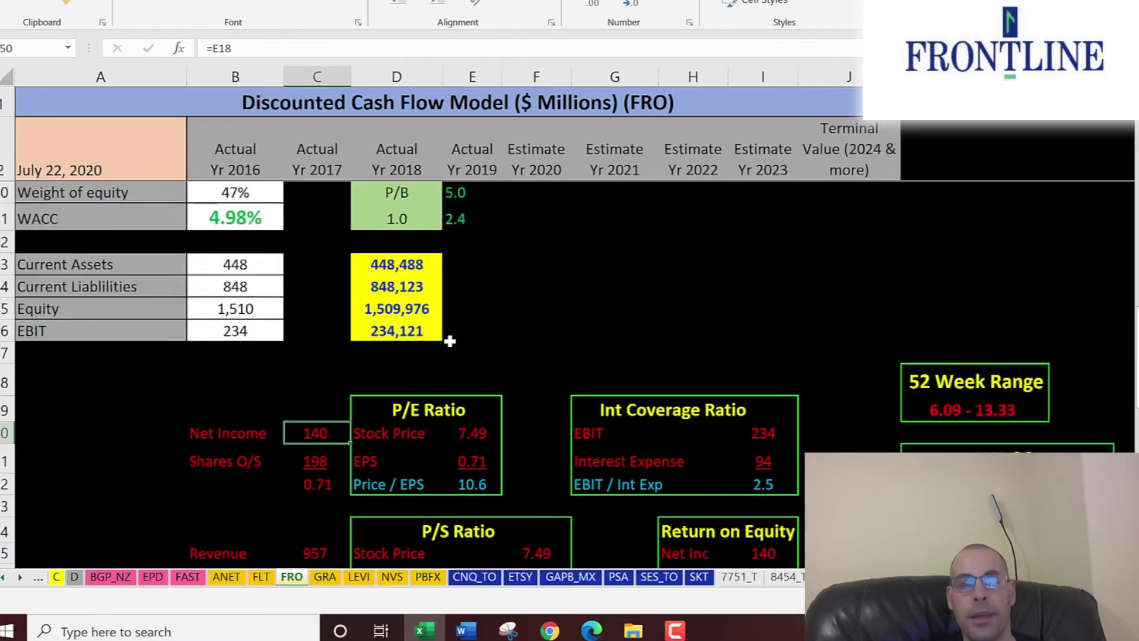
left_click(402, 283)
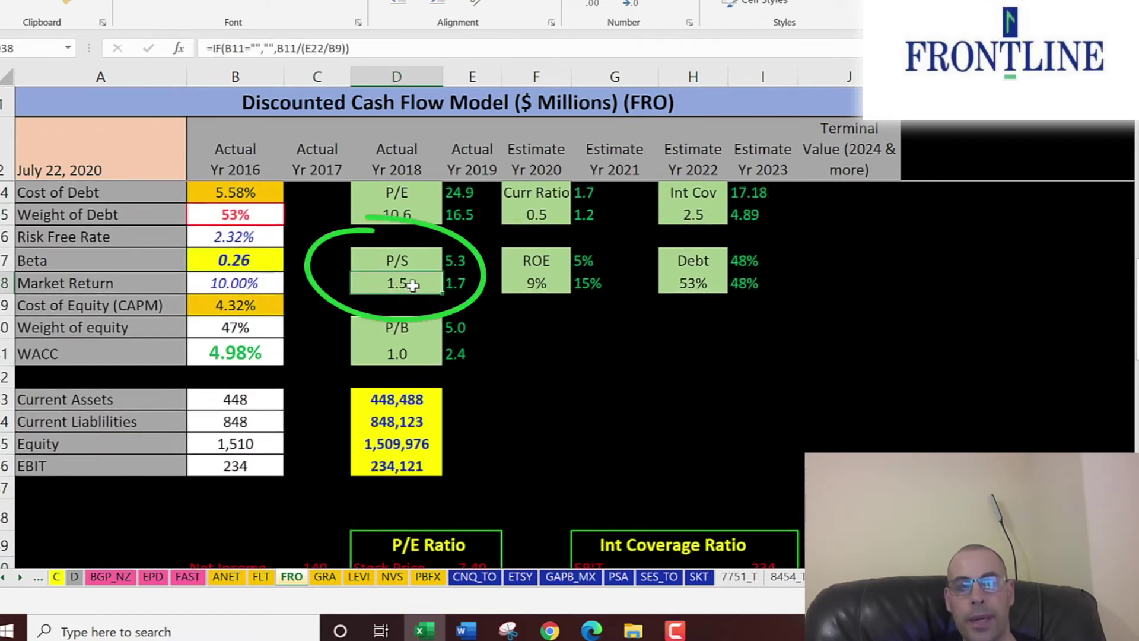
scroll(415, 284, "down", 4)
scroll(419, 285, "down", 1)
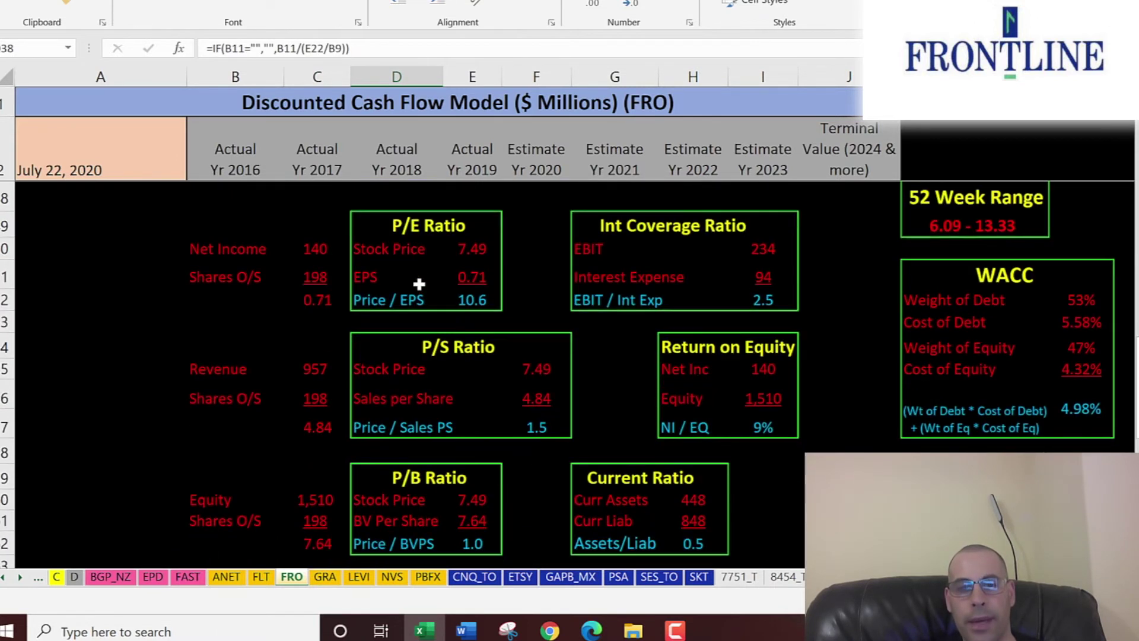
left_click(527, 343)
left_click(529, 358)
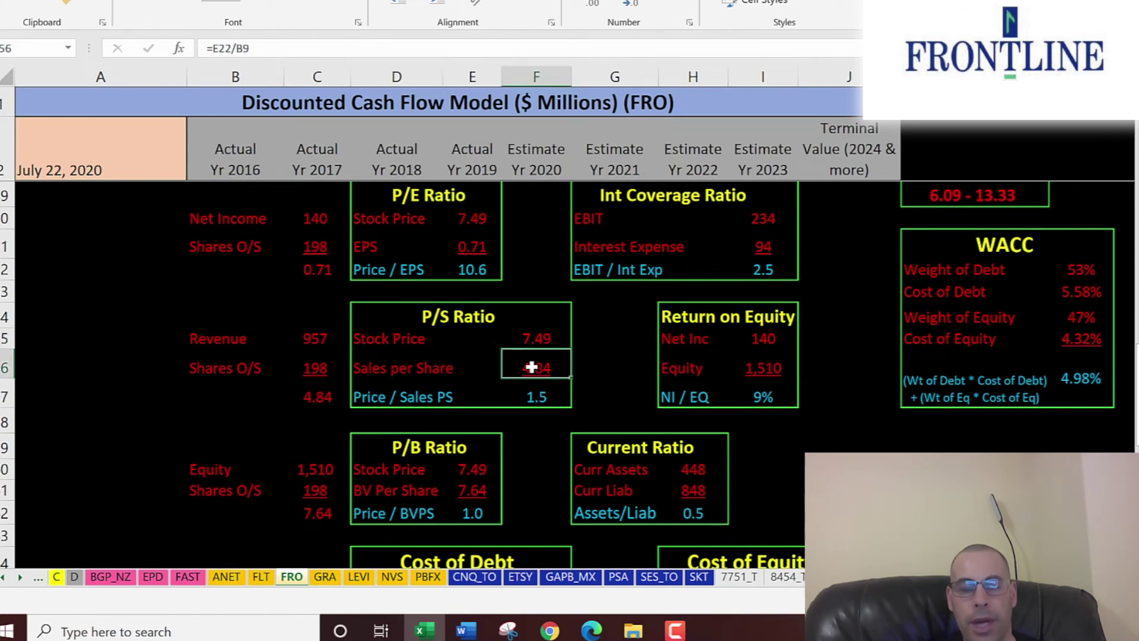
left_click(321, 336)
left_click(318, 373)
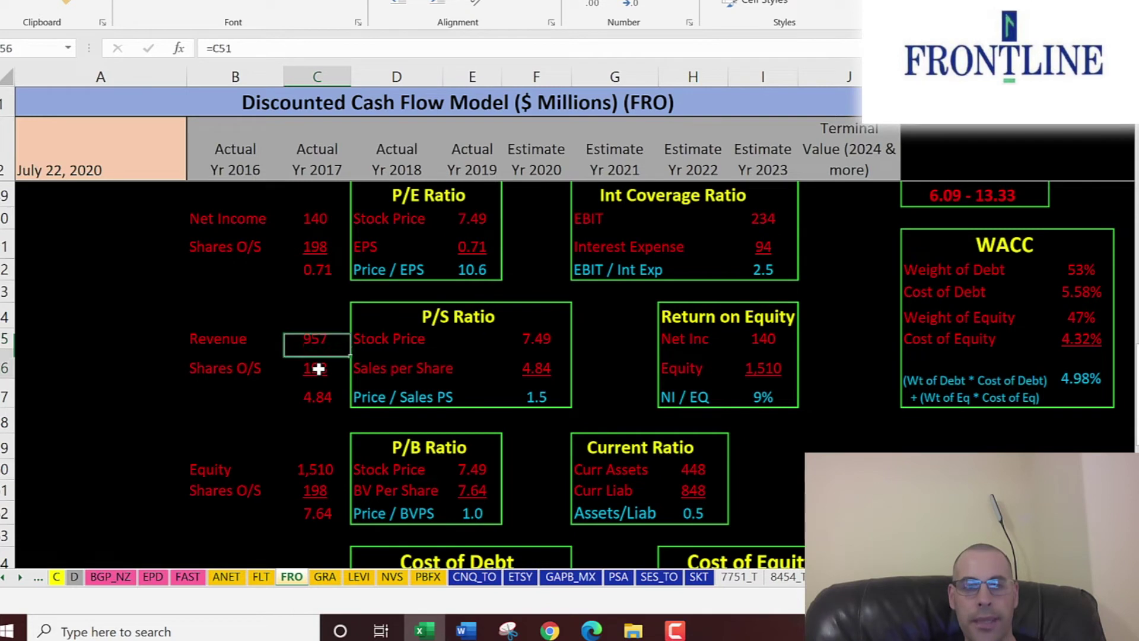
left_click(542, 367)
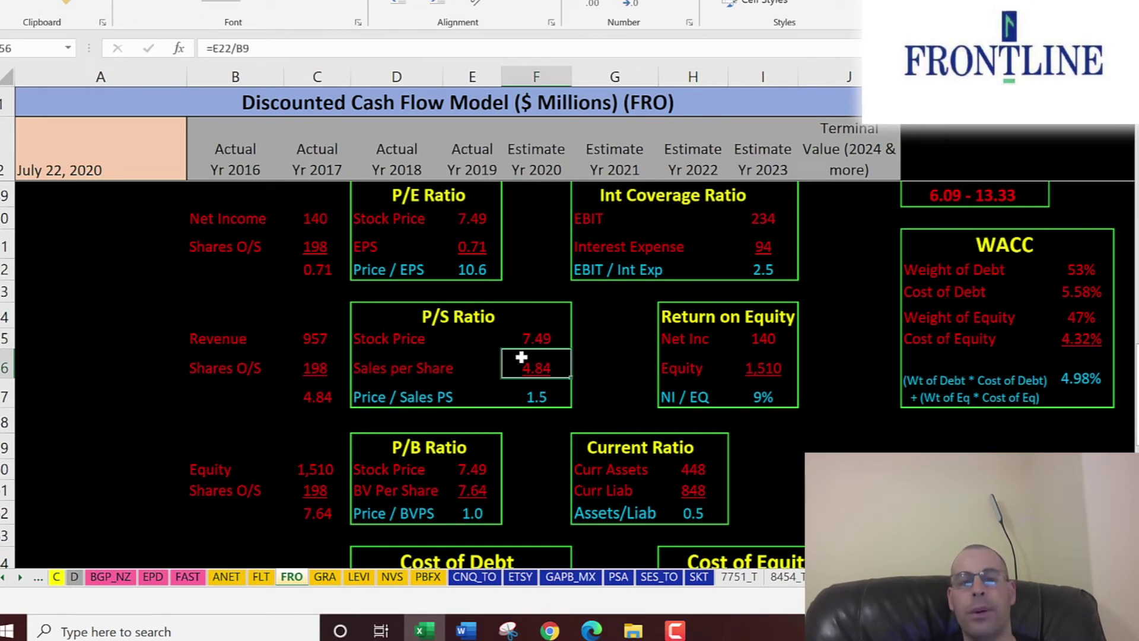
scroll(521, 357, "up", 7)
left_click(409, 288)
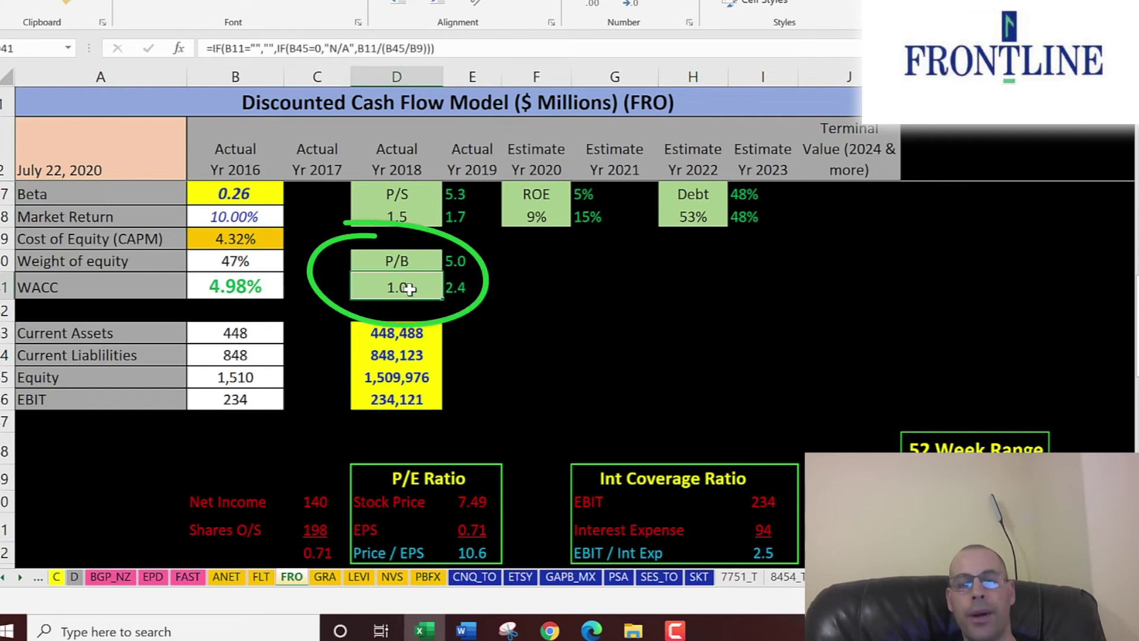
scroll(421, 297, "down", 7)
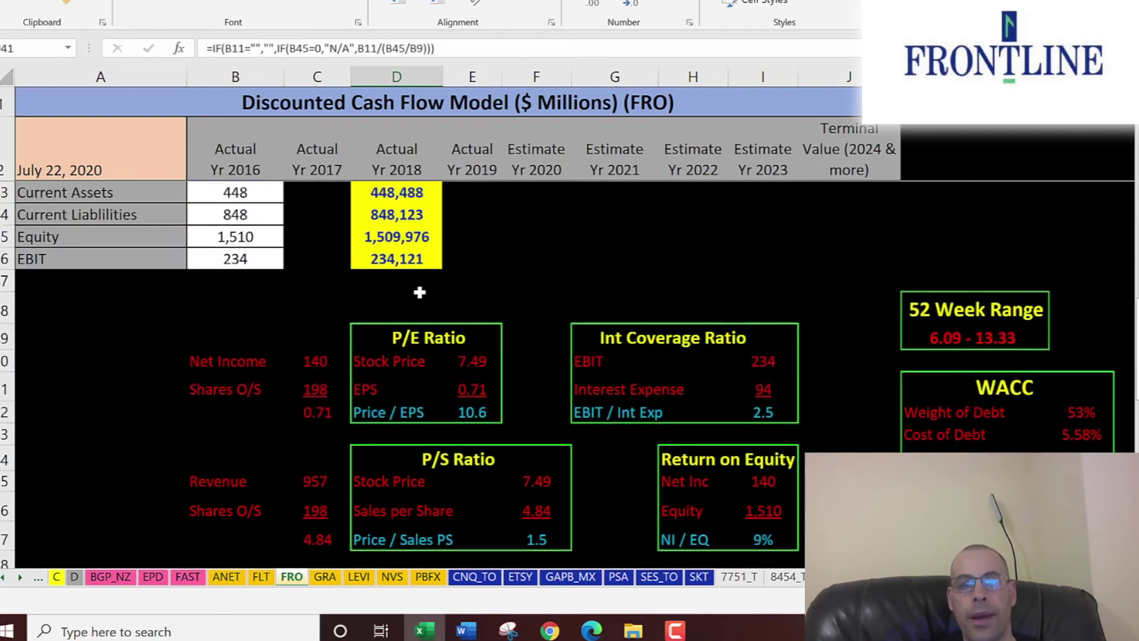
scroll(422, 294, "down", 2)
left_click(471, 322)
left_click(473, 339)
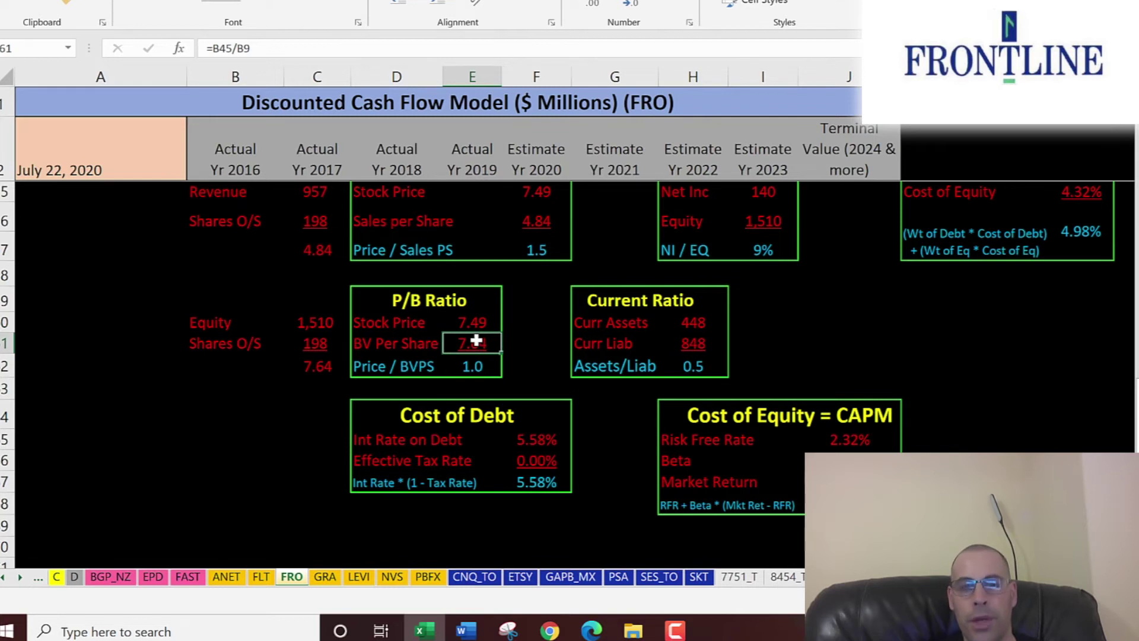
left_click(302, 320)
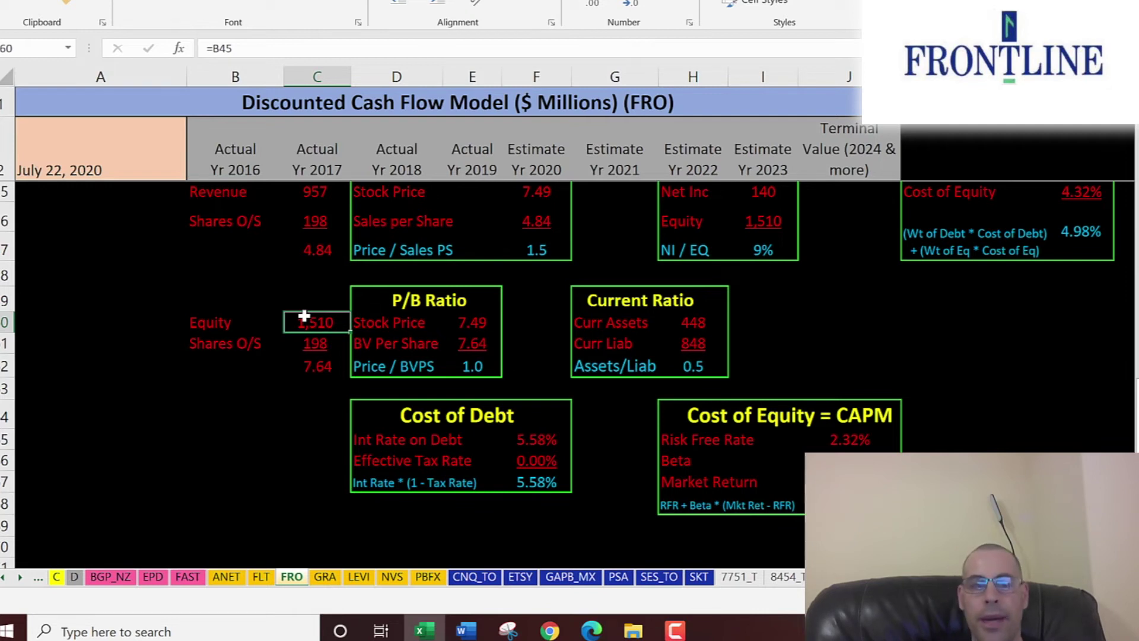
left_click(326, 349)
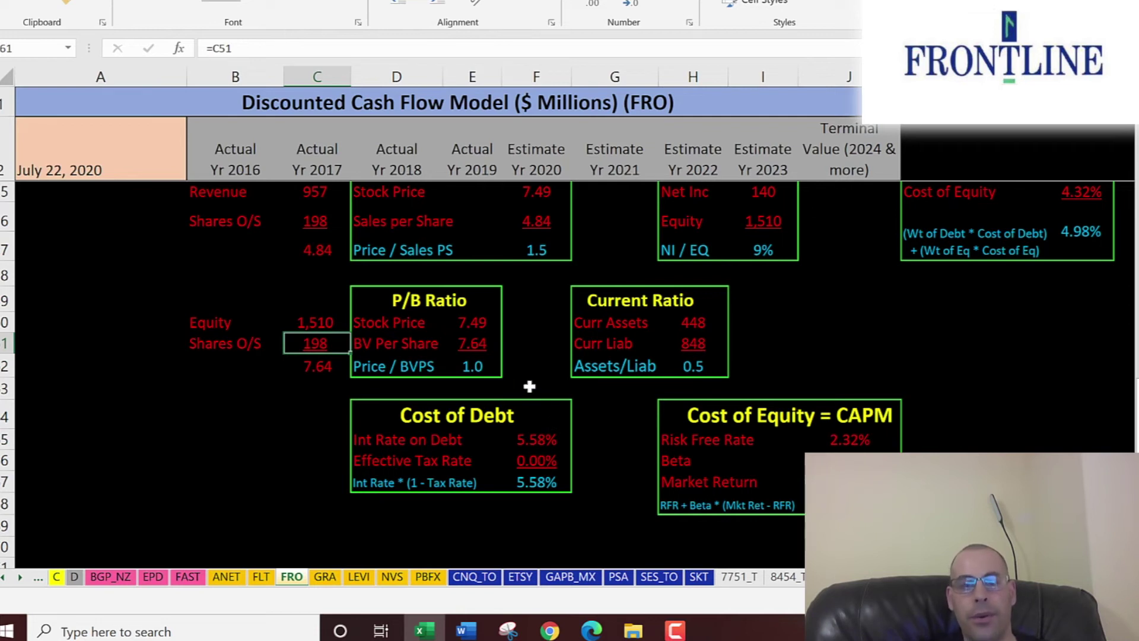
scroll(534, 379, "up", 6)
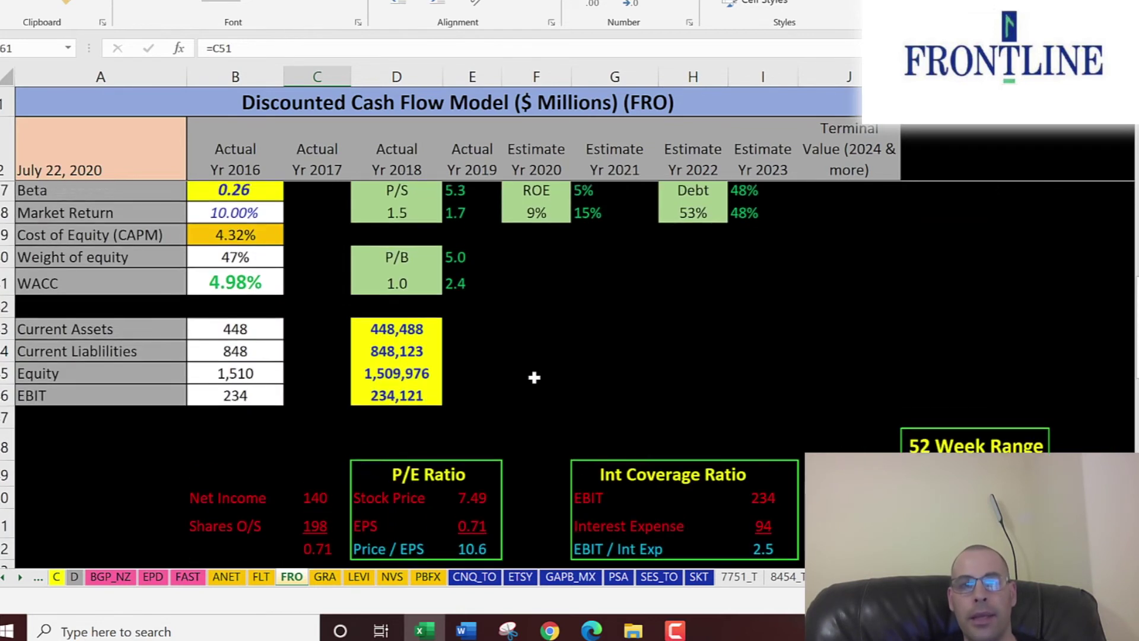
scroll(534, 378, "up", 2)
left_click(536, 287)
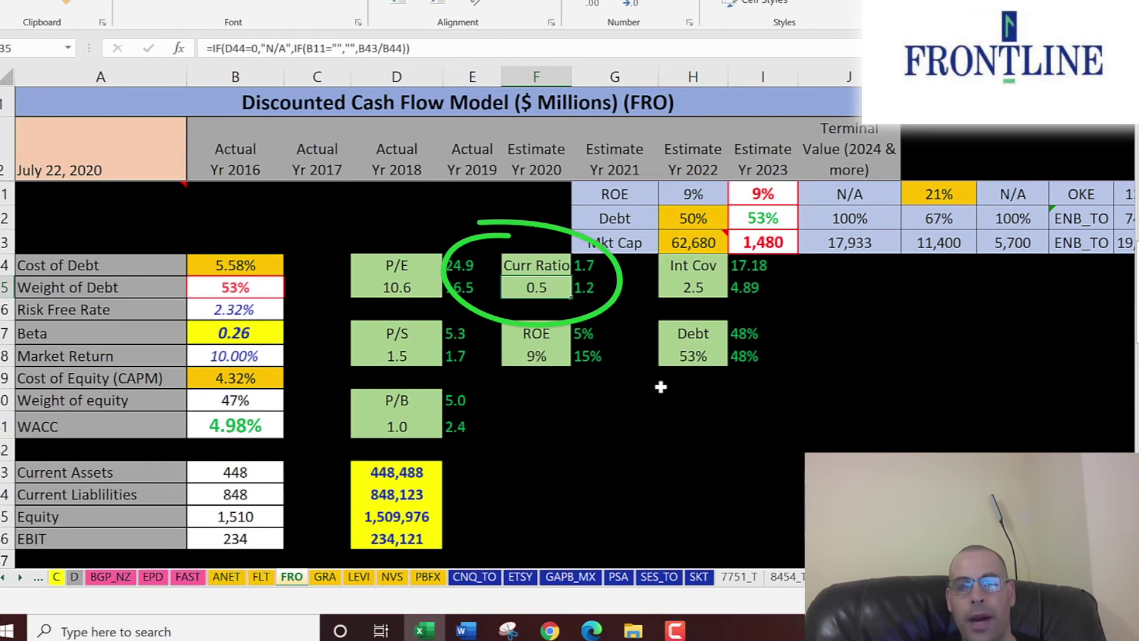
scroll(660, 386, "down", 7)
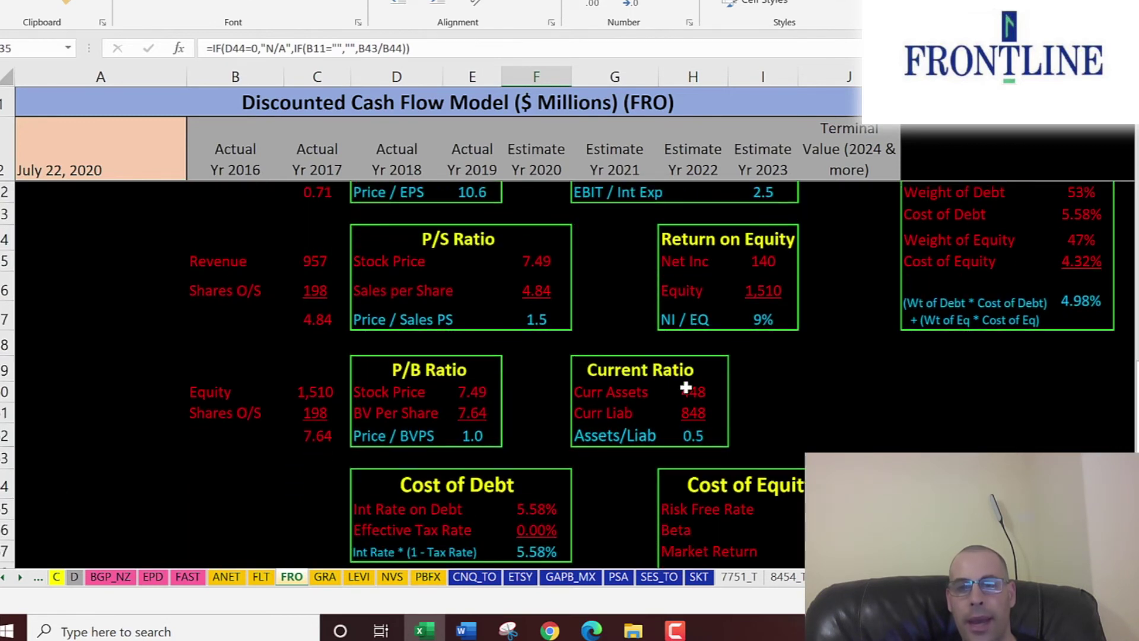
left_click(686, 390)
left_click(696, 415)
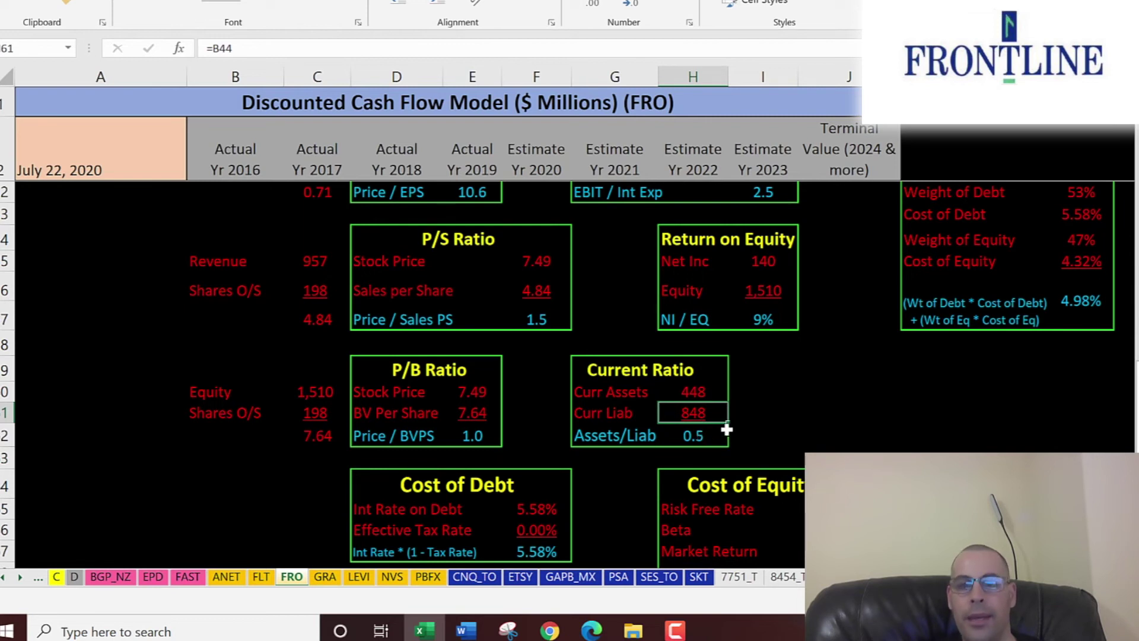
scroll(688, 424, "up", 7)
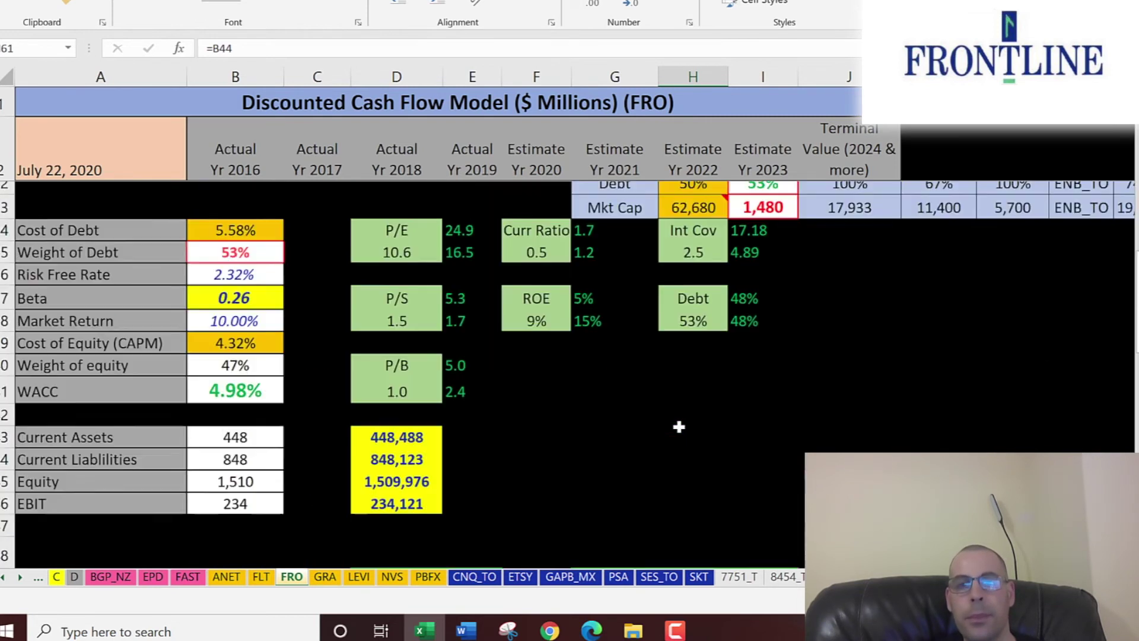
left_click(508, 333)
left_click(534, 356)
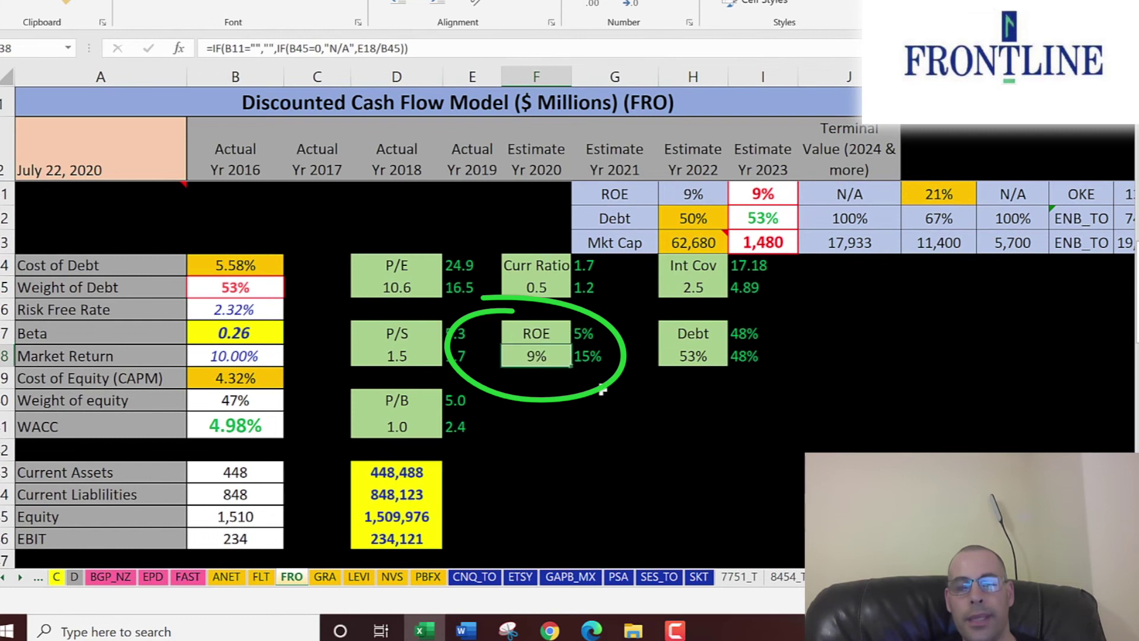
scroll(626, 397, "down", 5)
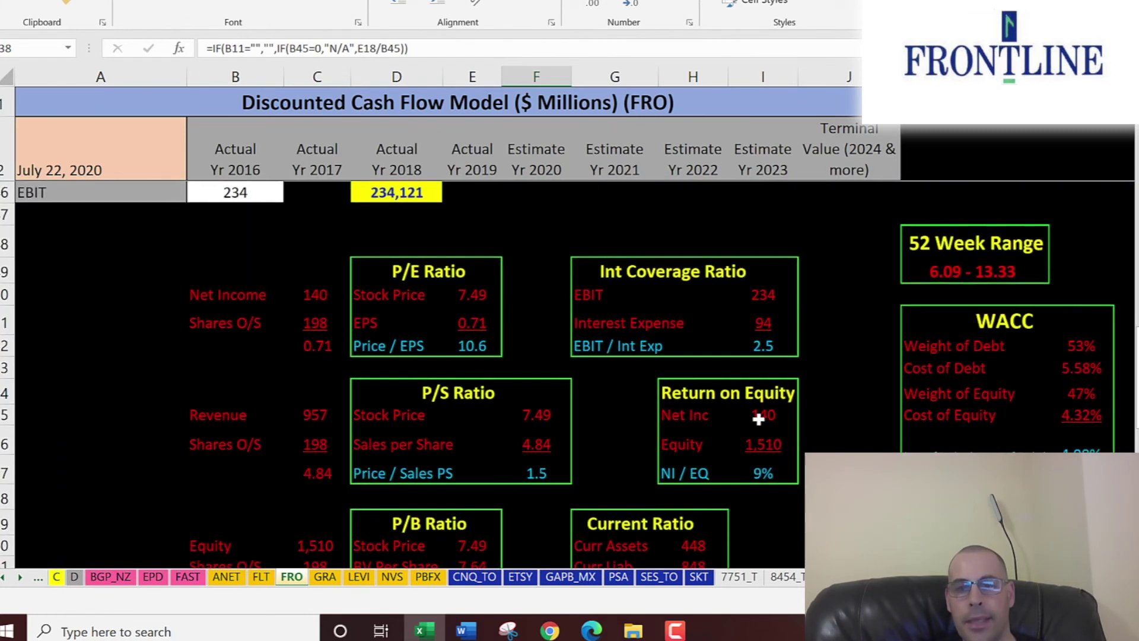
left_click(759, 418)
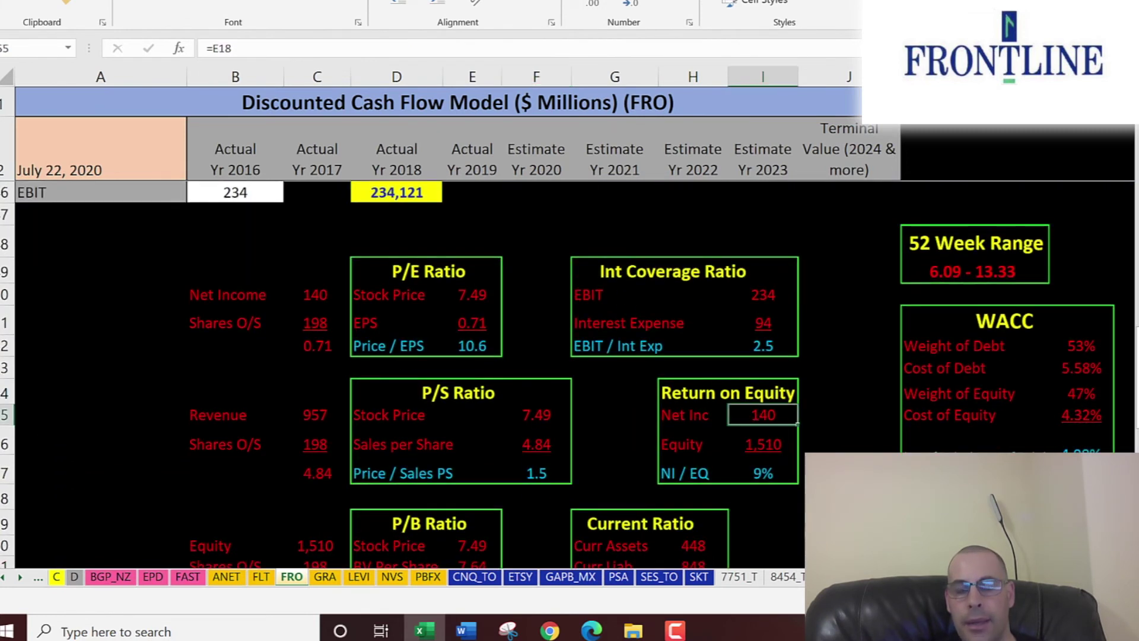
left_click(766, 452)
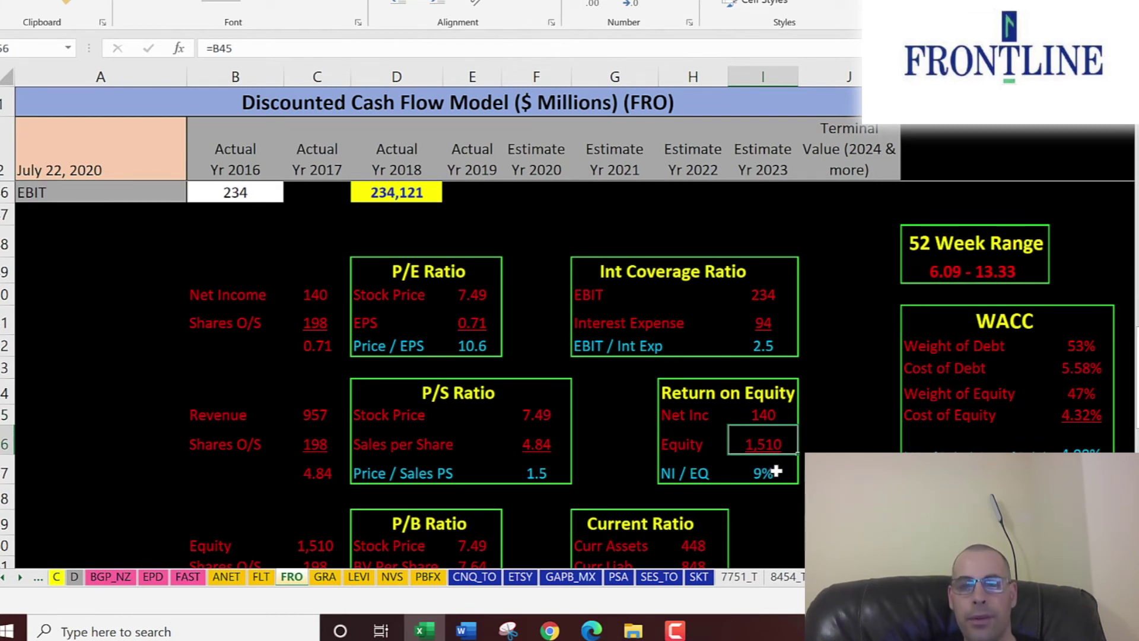
scroll(775, 470, "up", 1)
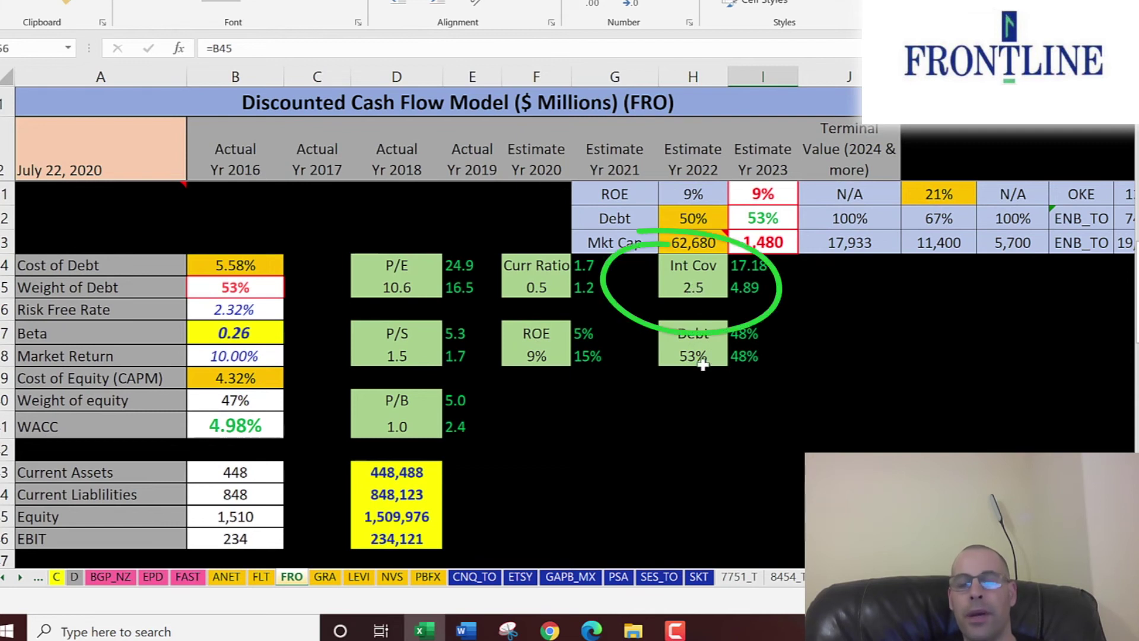
scroll(659, 395, "down", 5)
left_click(750, 294)
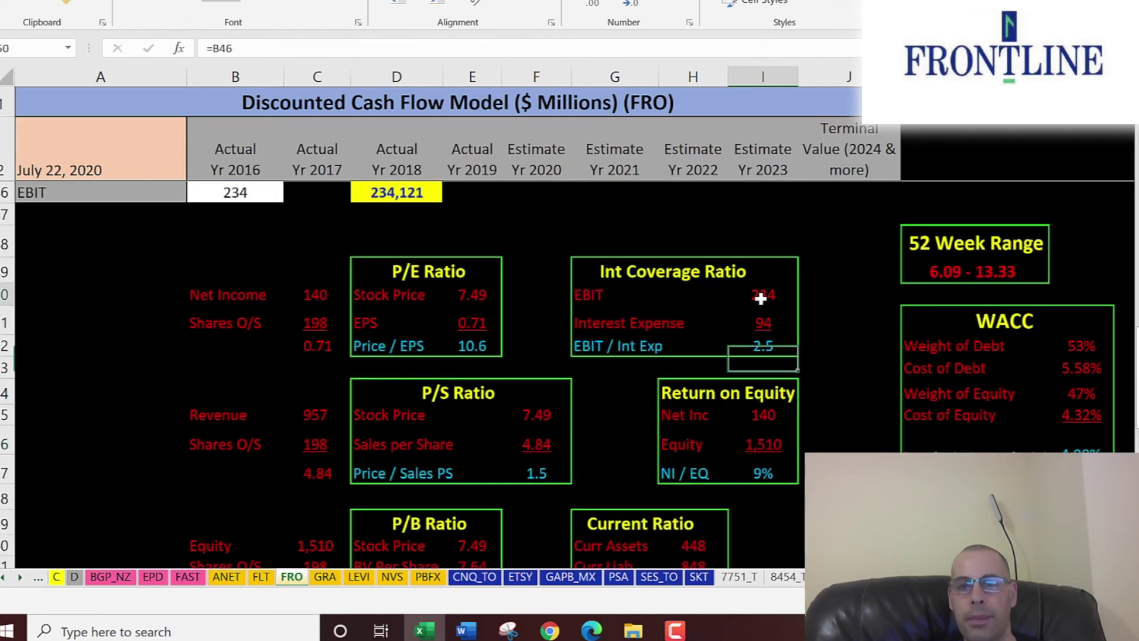
left_click(759, 326)
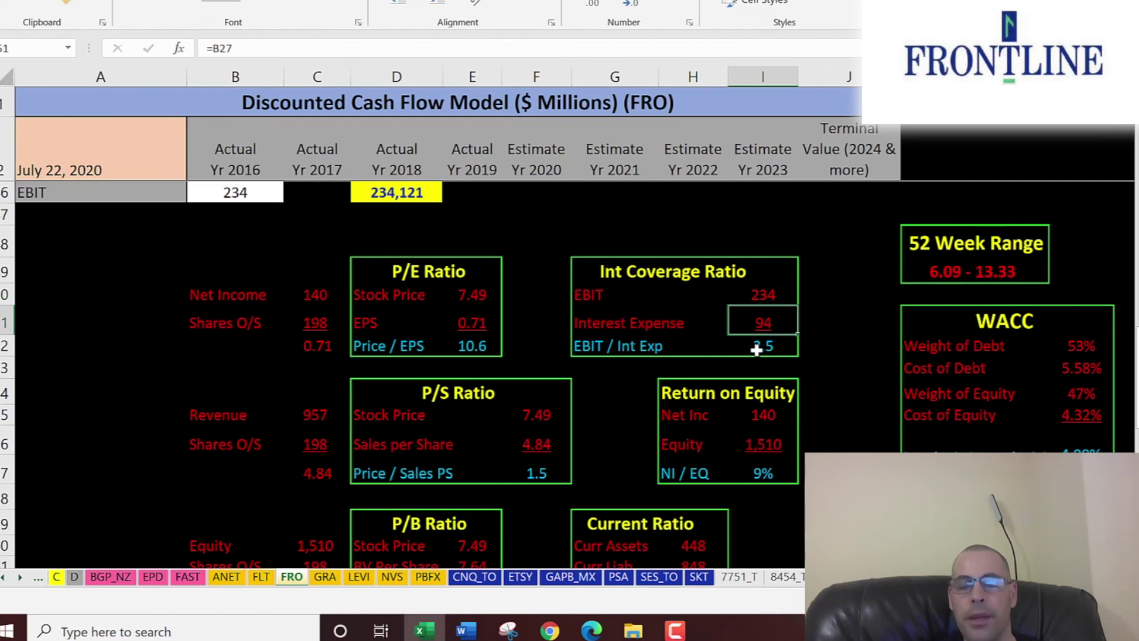
scroll(757, 350, "up", 5)
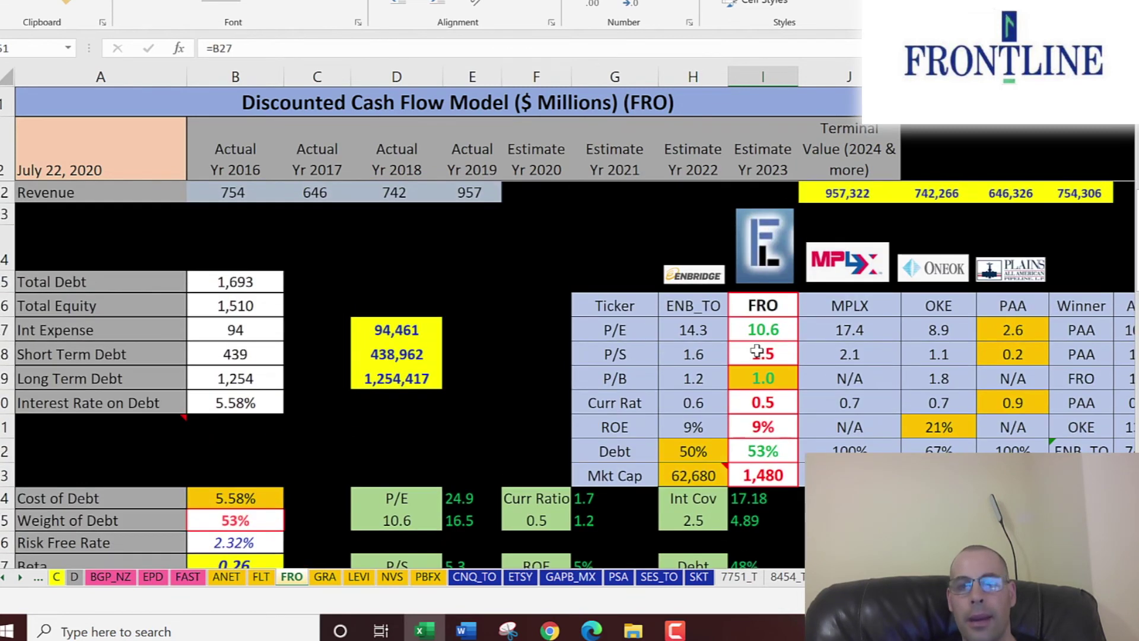
left_click(757, 351)
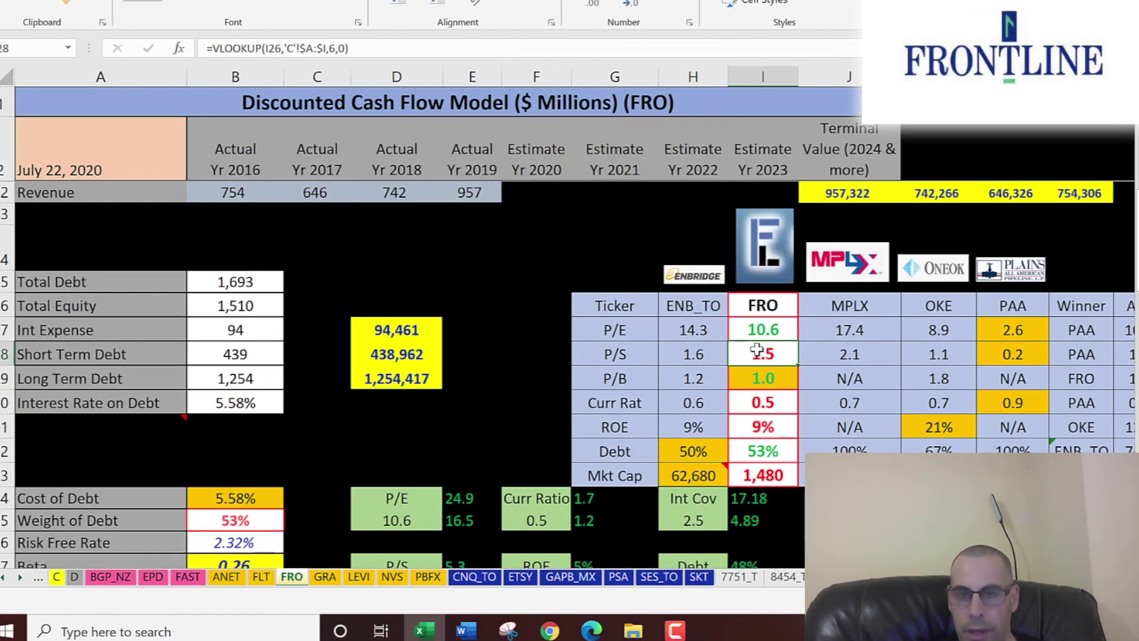
key("Right")
key("Right")
key("Right")
key("Right")
key("Right")
key("Right")
key("Right")
key("Right")
key("Right")
key("Right")
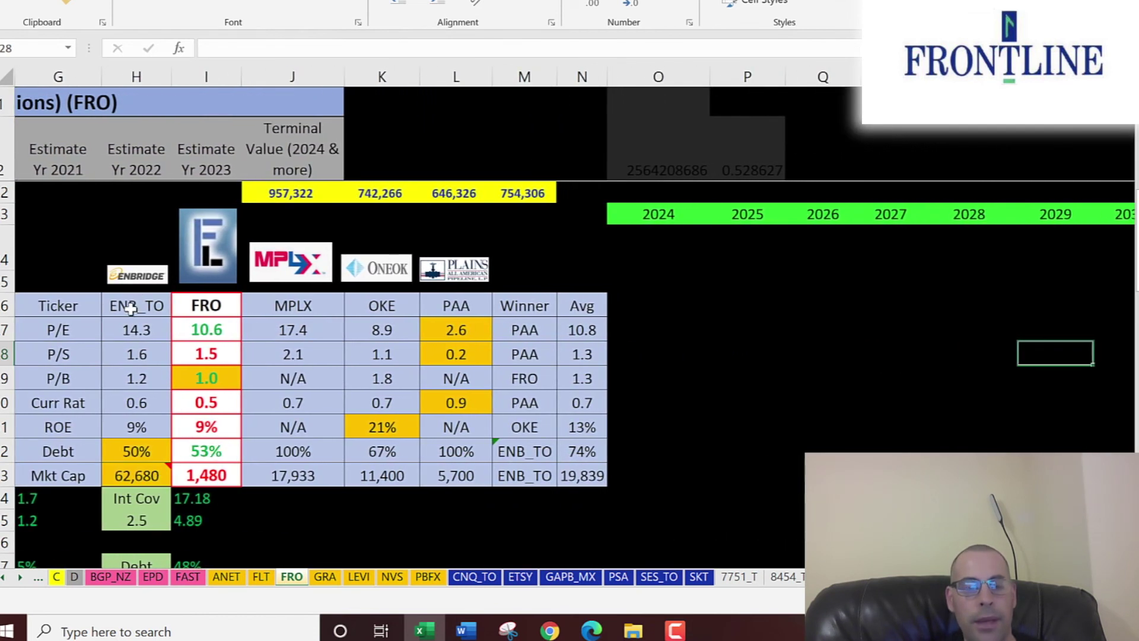
left_click(130, 308)
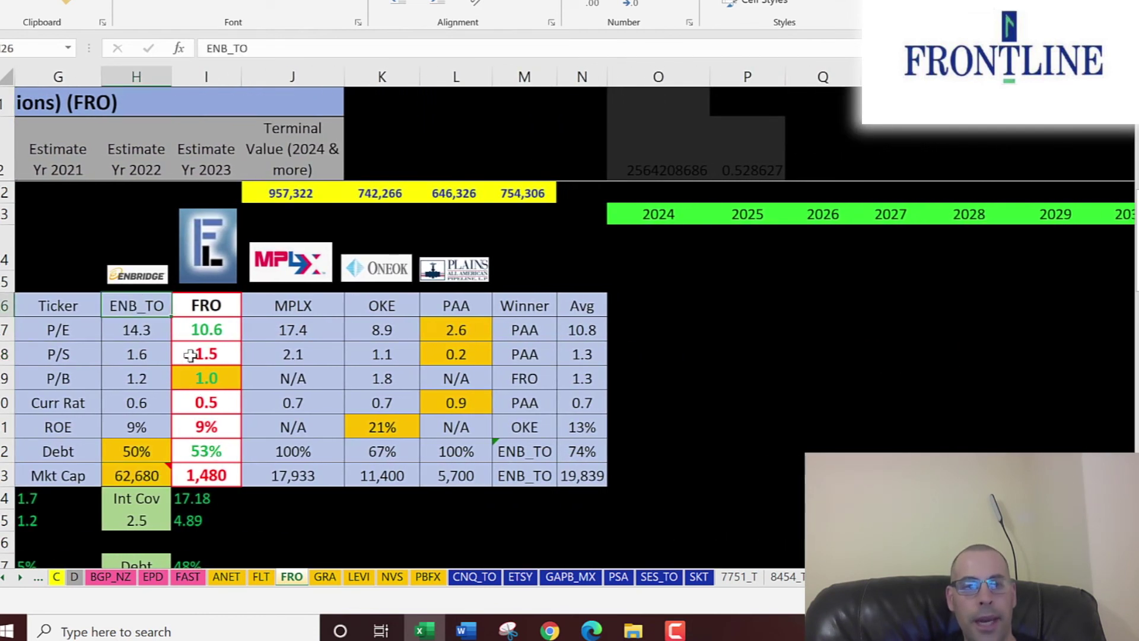
left_click(289, 308)
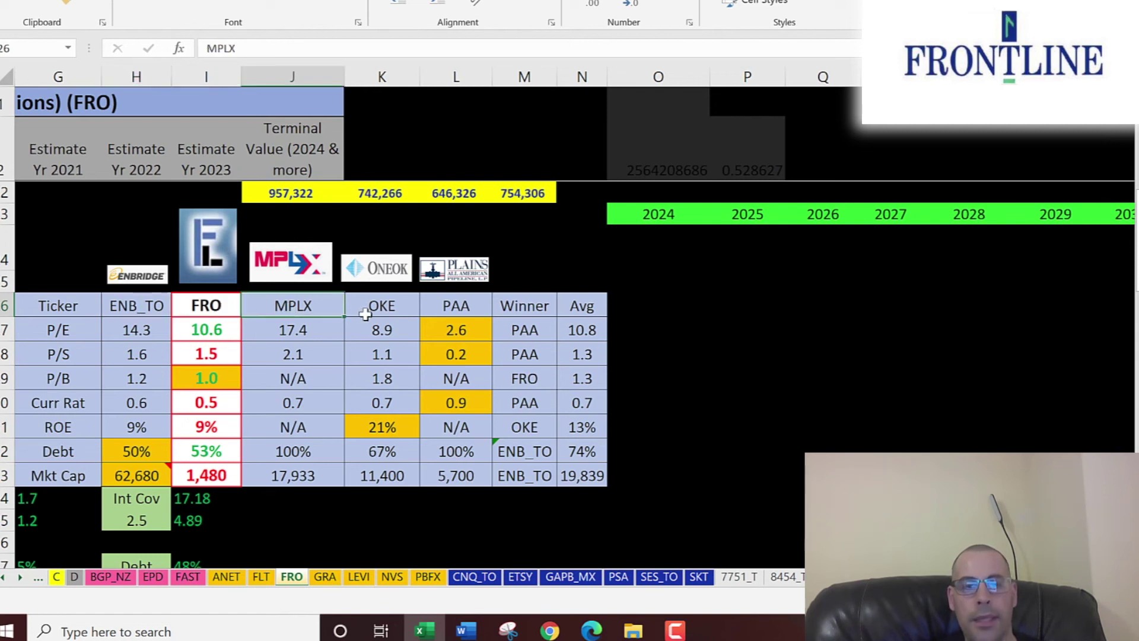
left_click(371, 306)
left_click(462, 306)
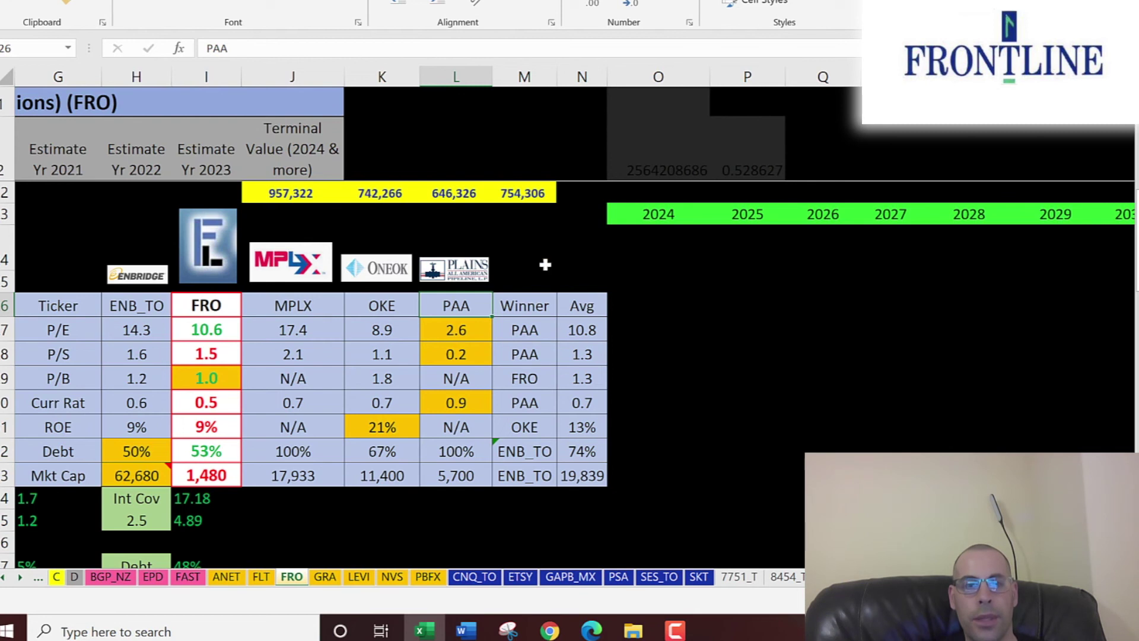
left_click(208, 304)
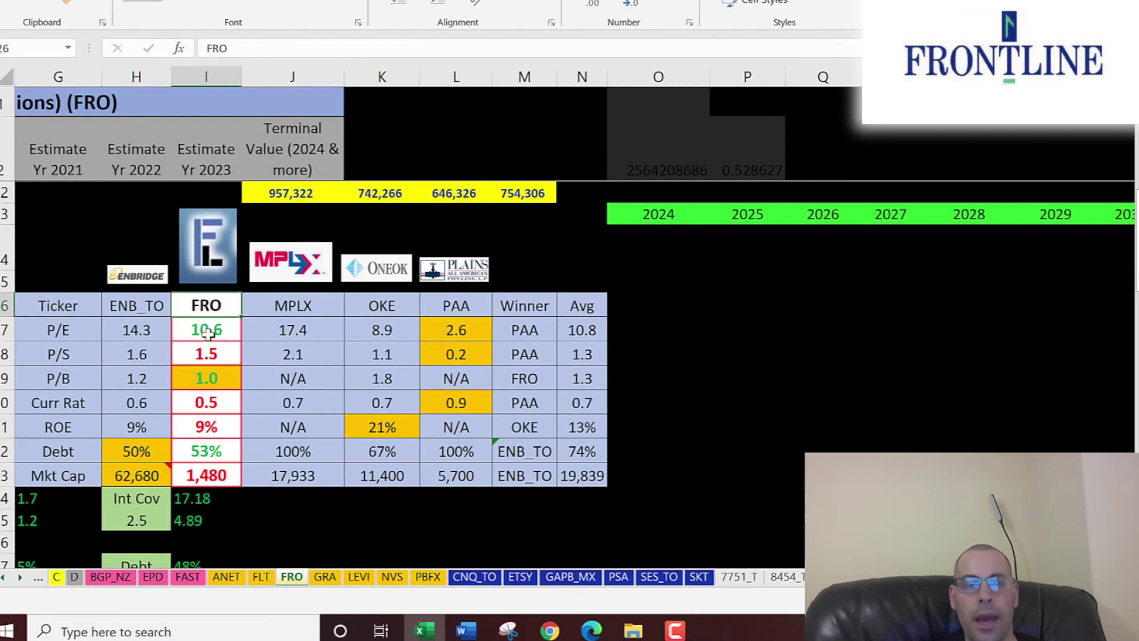
left_click(208, 334)
left_click(209, 357)
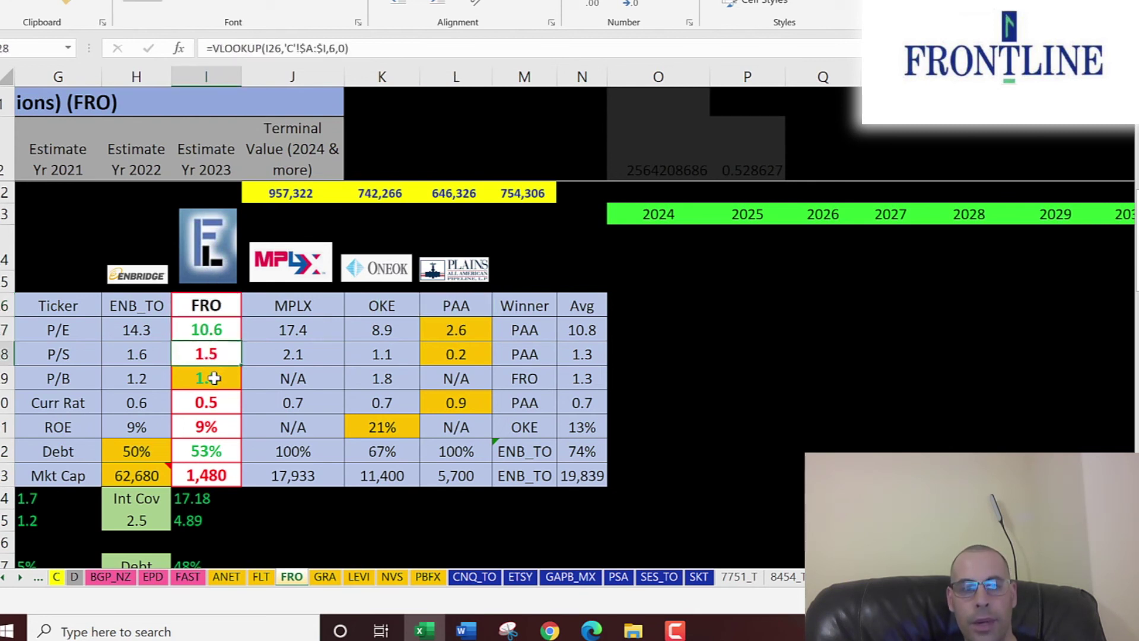
left_click(208, 329)
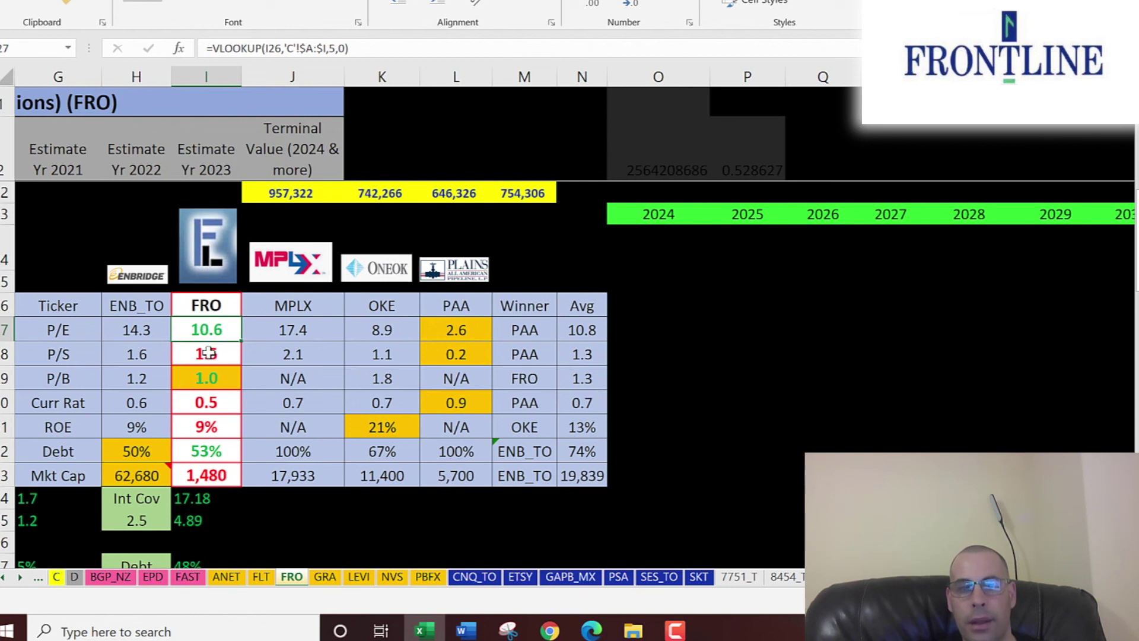
left_click(207, 352)
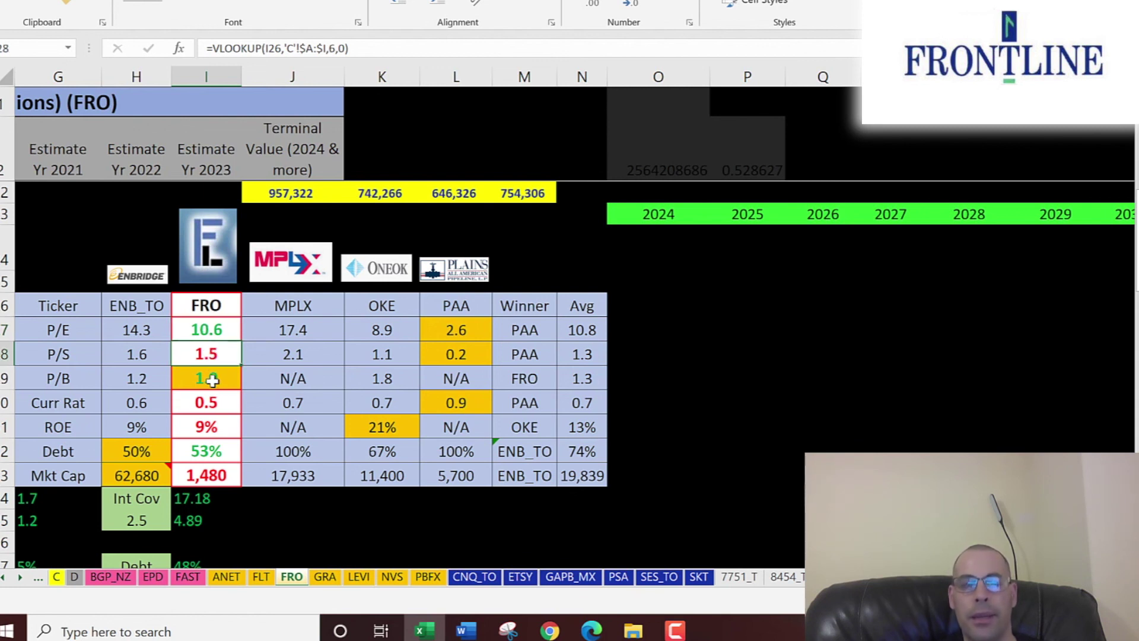
left_click(212, 378)
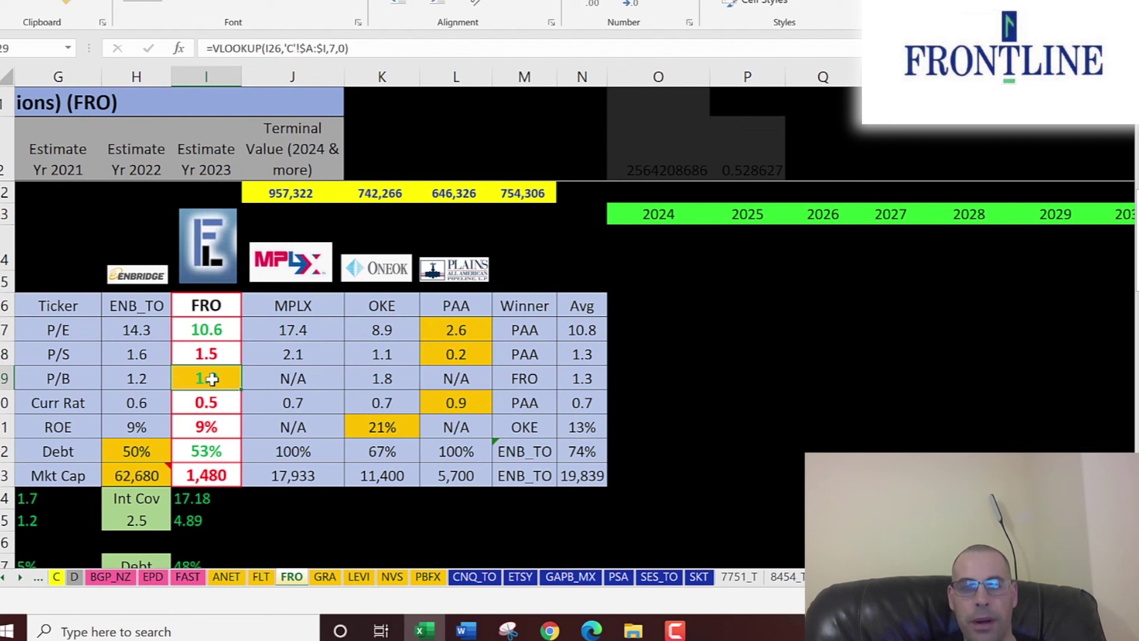
left_click(193, 408)
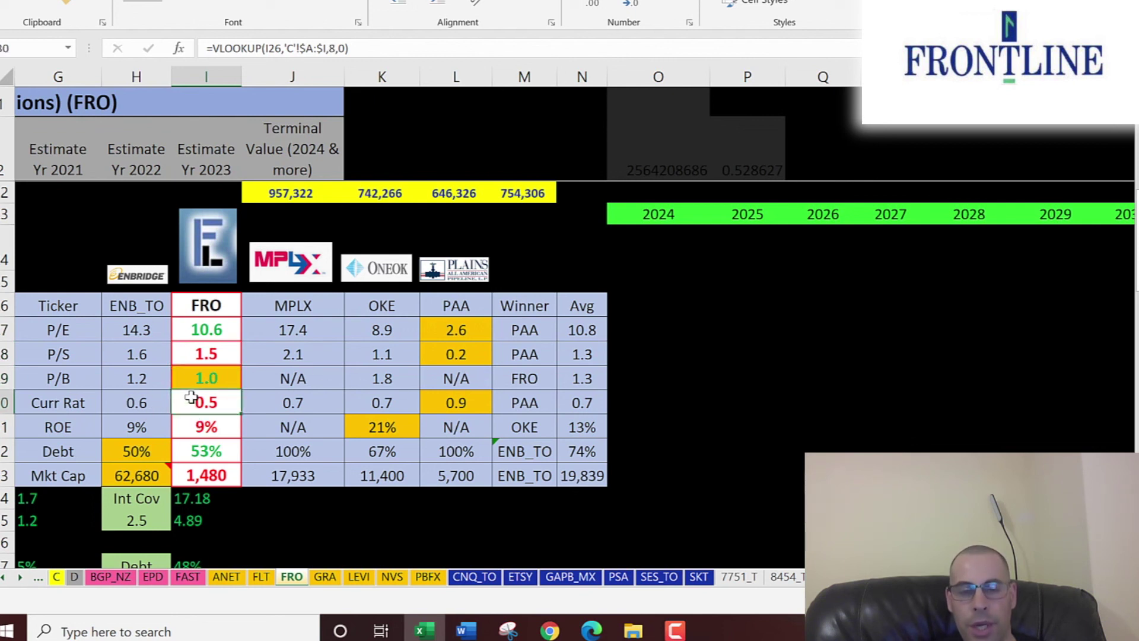
key("Down")
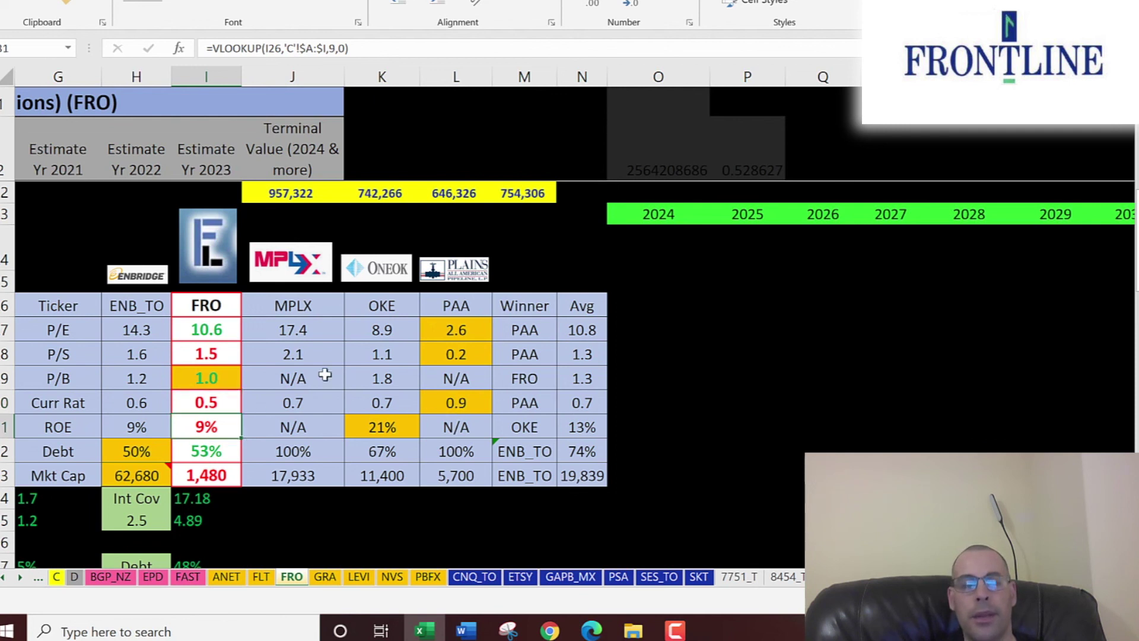
left_click(196, 451)
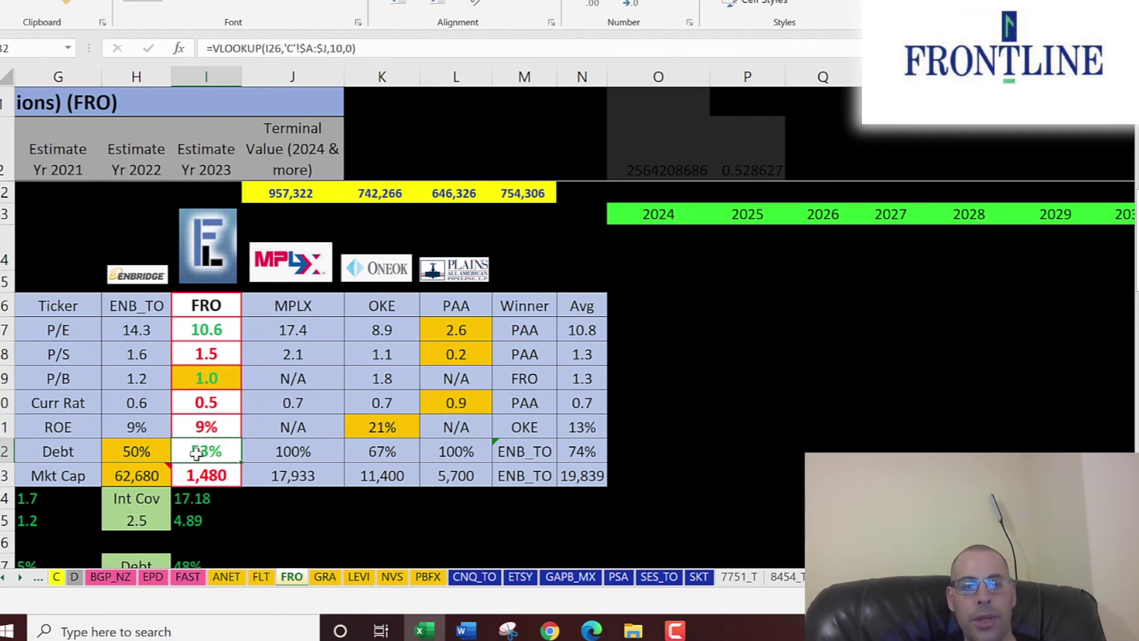